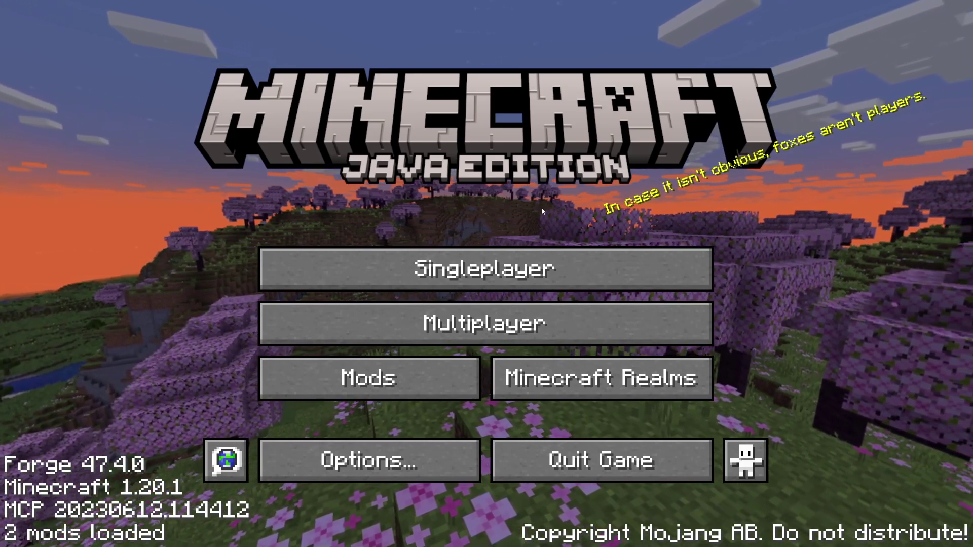
Switch the Forge 1.20.1 Minecraft game from fullscreen to a window and bring Chrome forward
{"action": "key", "text": "F11"}
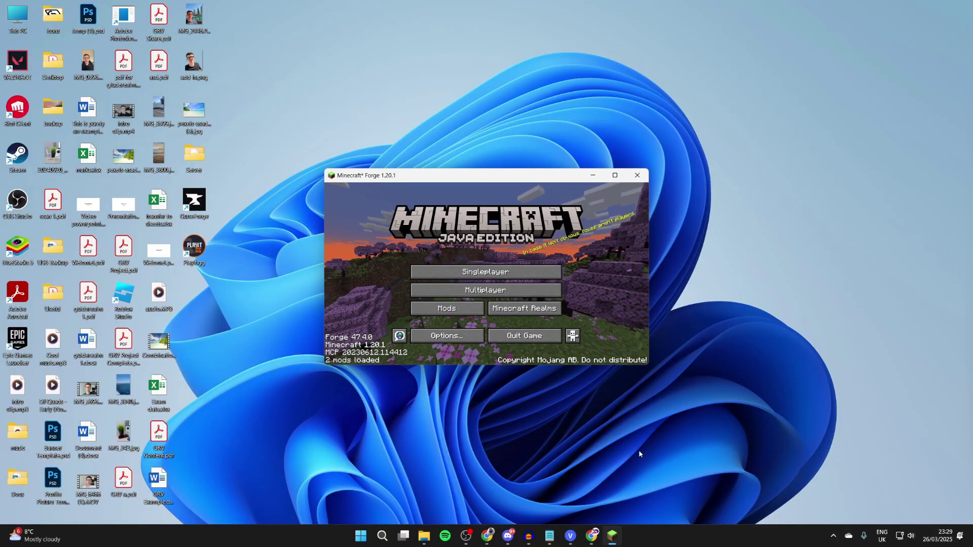
{"action": "left_click", "coordinate": [592, 532]}
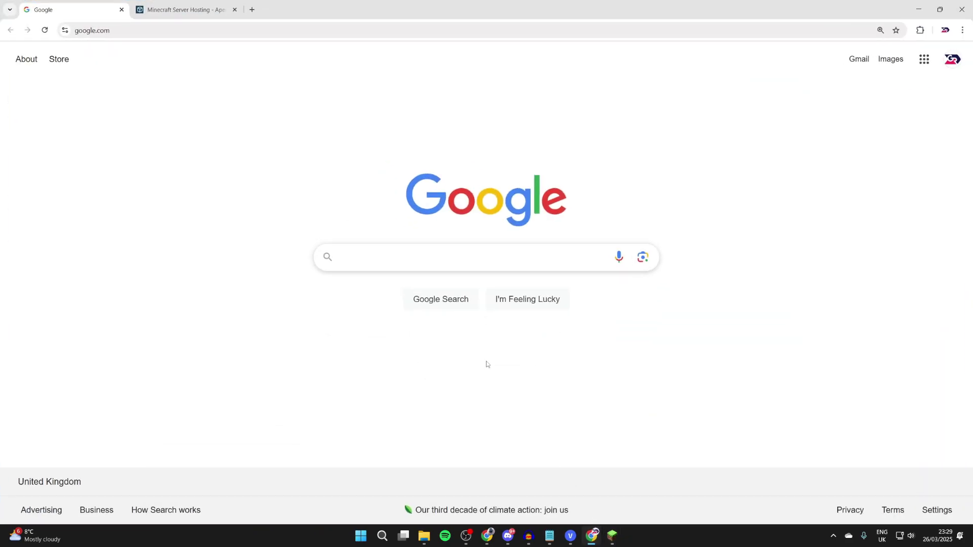
Search Google for 'forge' and download forge-1.20.1-47.4.0-installer.jar from files.minecraftforge.net
{"action": "type", "text": "forge"}
{"action": "key", "text": "Return"}
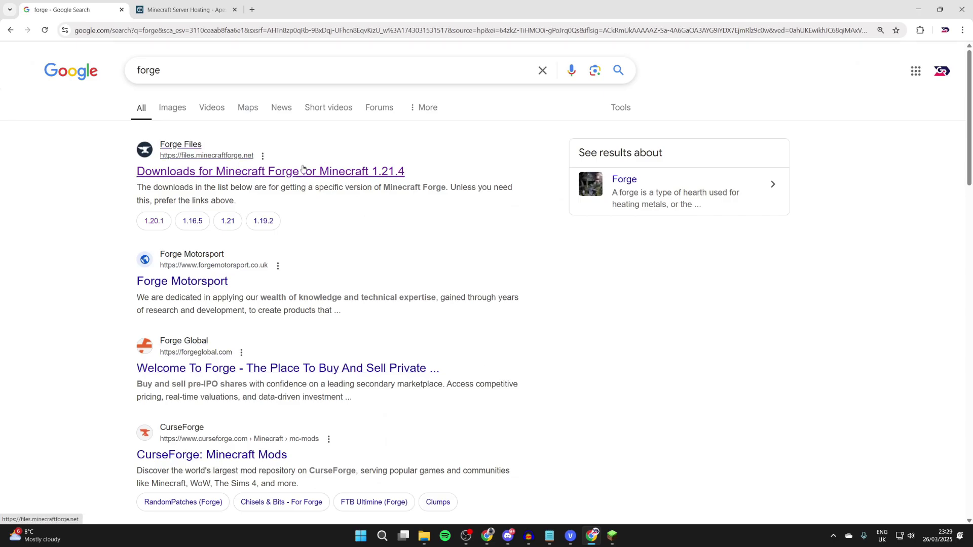
{"action": "left_click", "coordinate": [256, 172]}
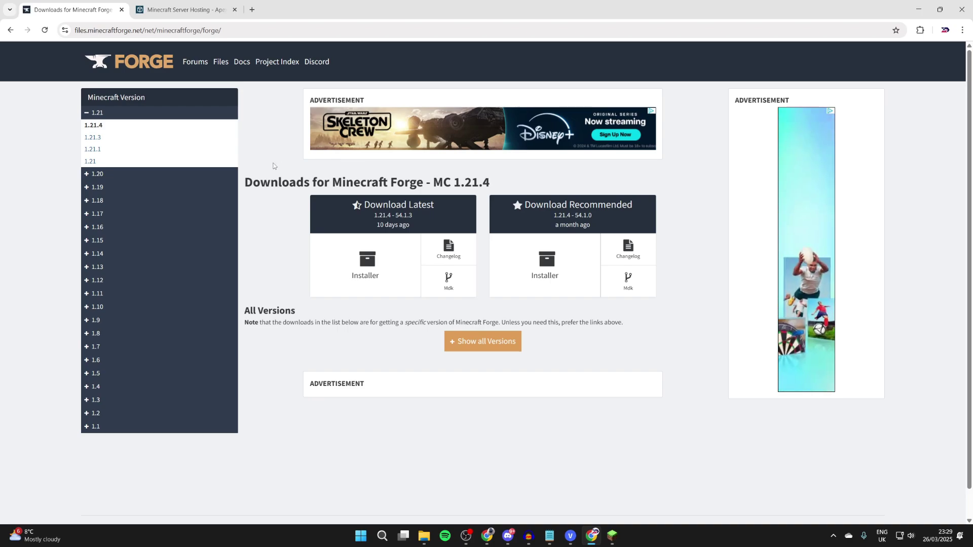
{"action": "left_click", "coordinate": [366, 263]}
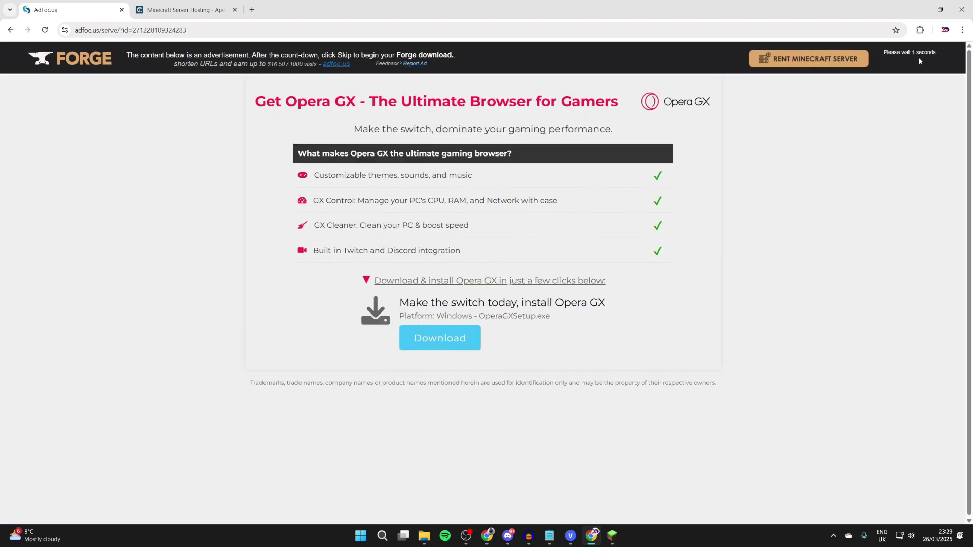
{"action": "left_click", "coordinate": [918, 58]}
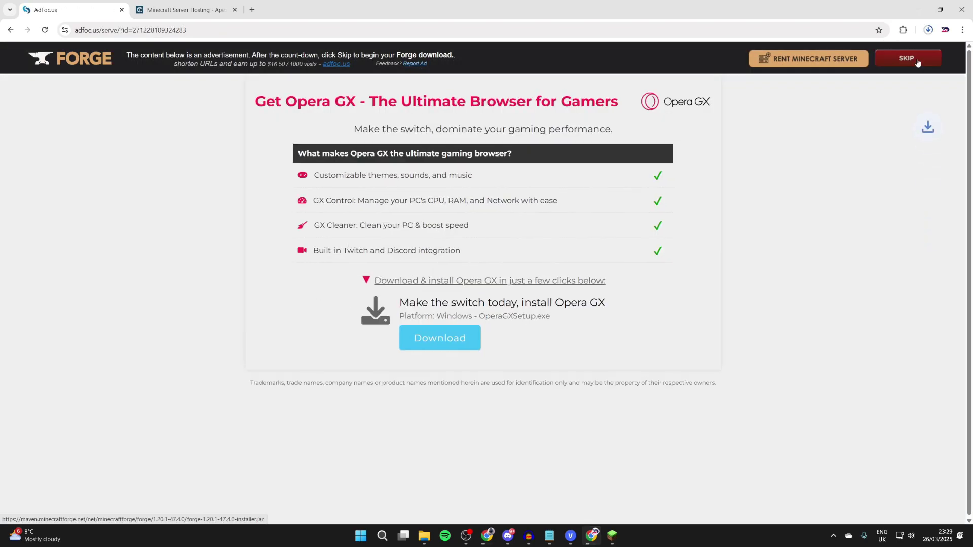
Minimize the browser and Minecraft, then open the Downloads folder from the File Explorer jump list
{"action": "left_click", "coordinate": [919, 5]}
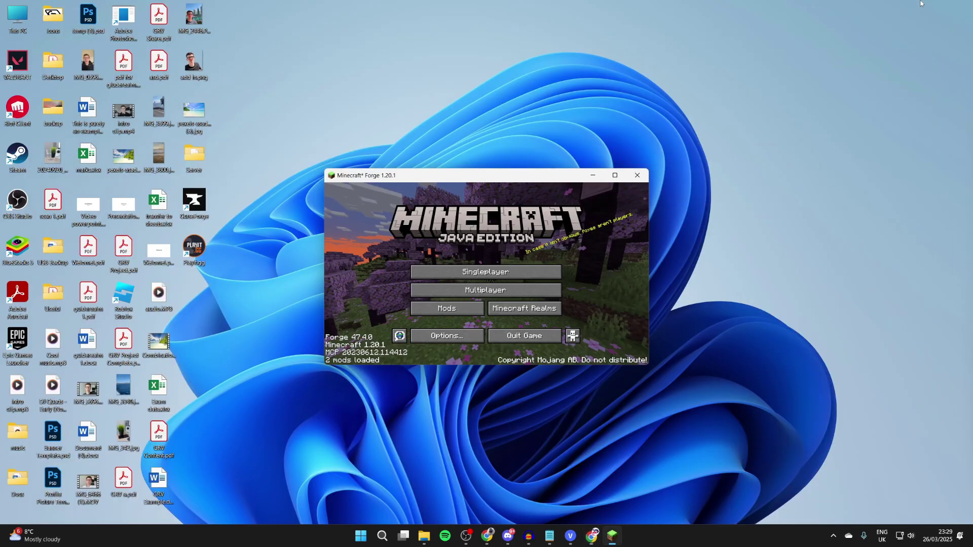
{"action": "left_click", "coordinate": [612, 535]}
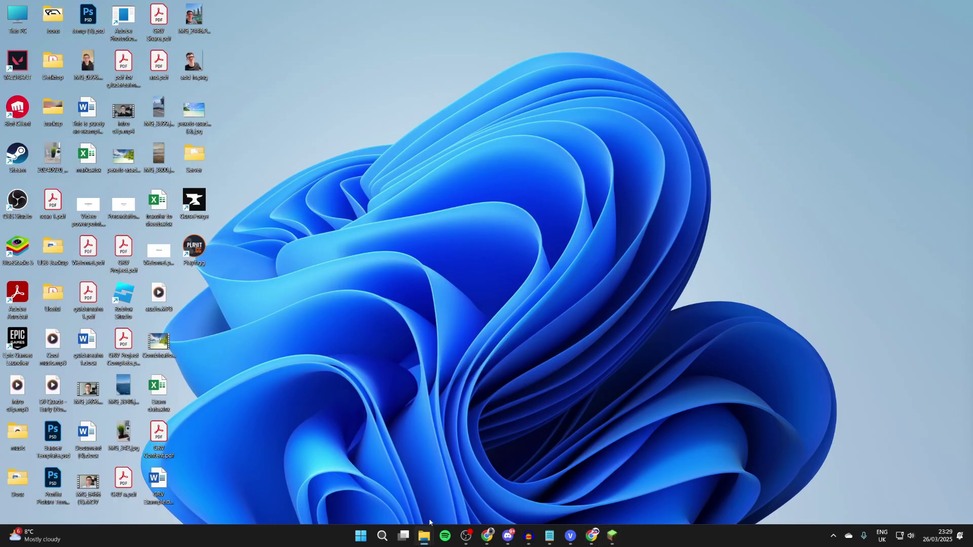
{"action": "right_click", "coordinate": [423, 538]}
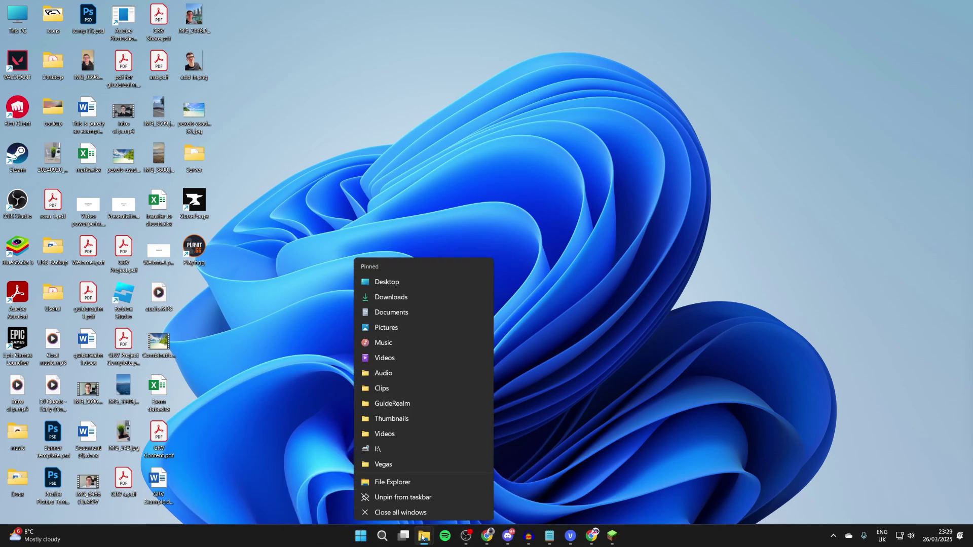
{"action": "left_click", "coordinate": [403, 298]}
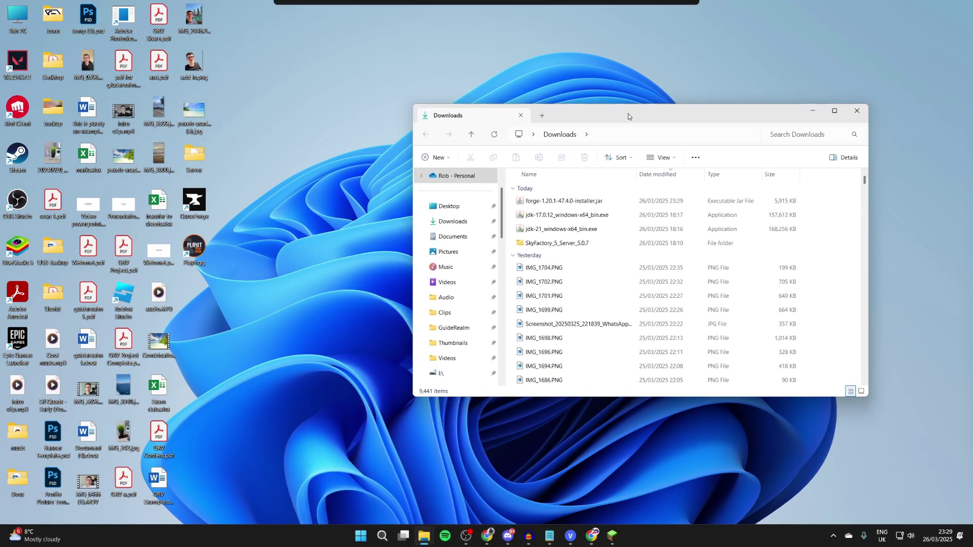
Move the forge installer jar onto the desktop and launch it
{"action": "left_click_drag", "start_coordinate": [628, 113], "coordinate": [470, 107]}
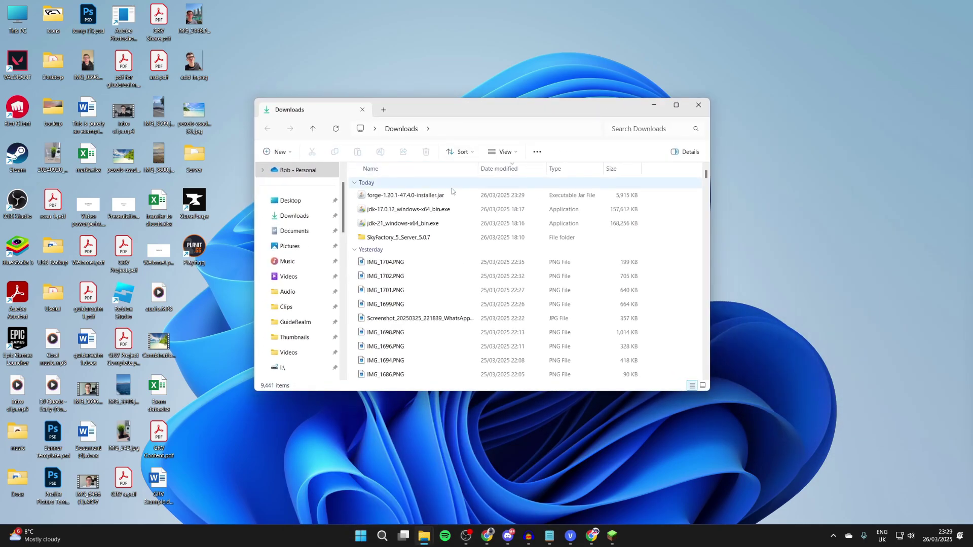
{"action": "left_click", "coordinate": [437, 196]}
{"action": "left_click_drag", "start_coordinate": [421, 197], "coordinate": [795, 205]}
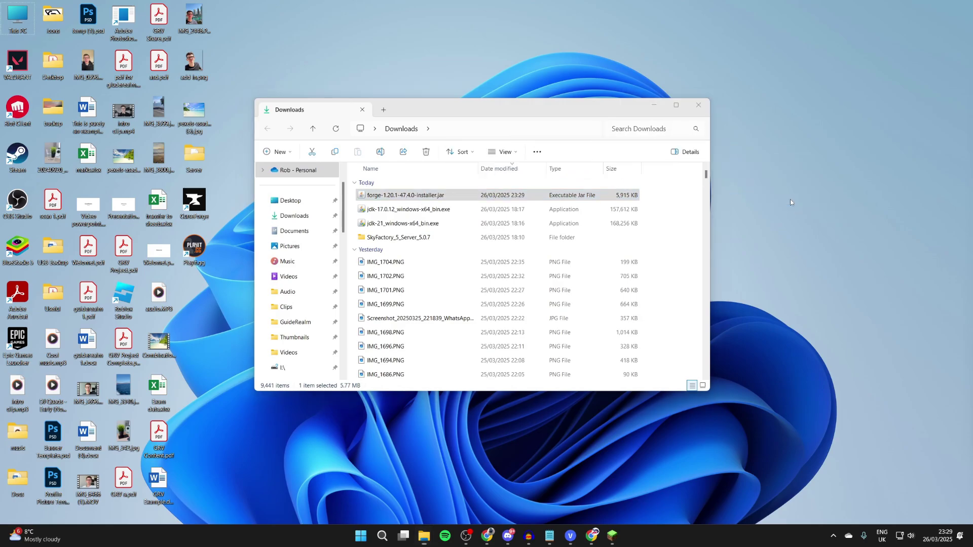
{"action": "left_click", "coordinate": [655, 107]}
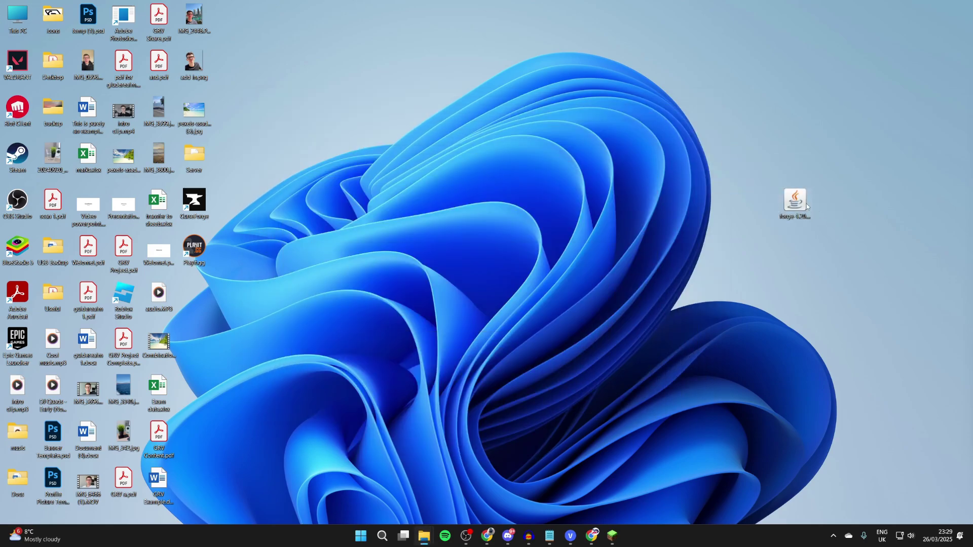
{"action": "left_click_drag", "start_coordinate": [806, 207], "coordinate": [509, 249]}
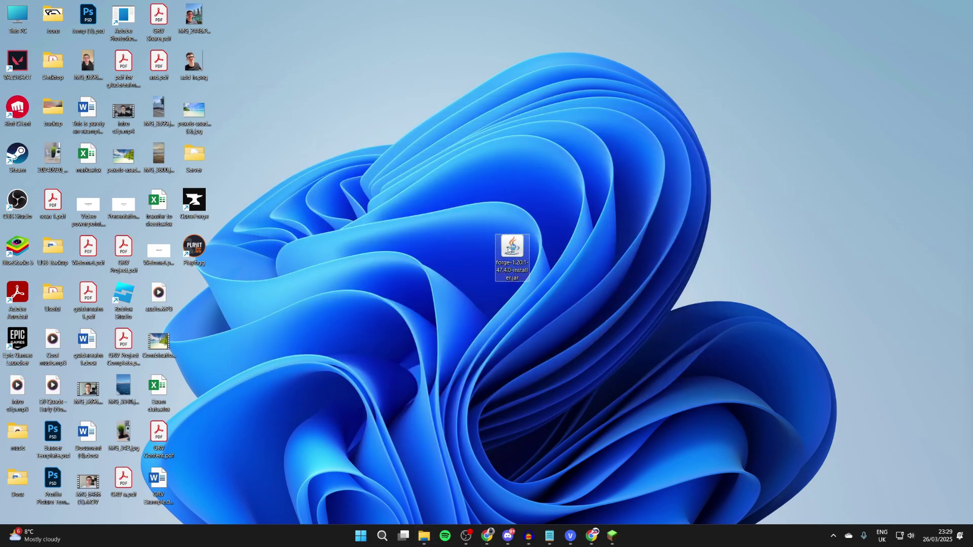
{"action": "double_click", "coordinate": [509, 249]}
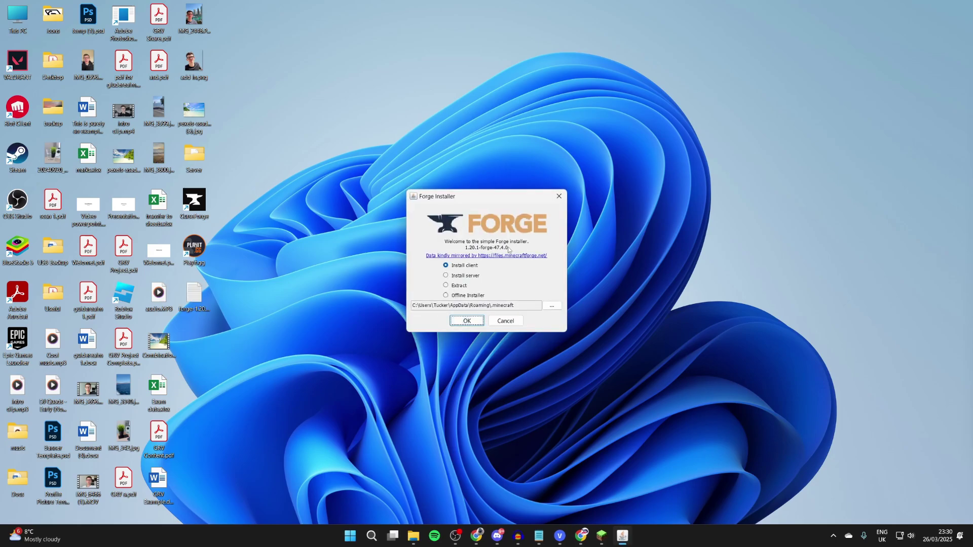
Go to the java.com website in Chrome
{"action": "left_click", "coordinate": [581, 535]}
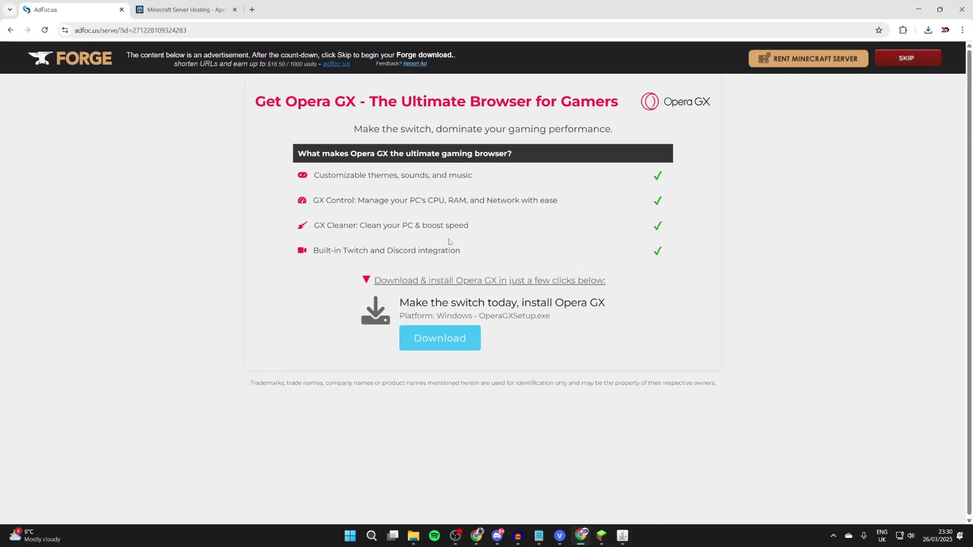
{"action": "left_click", "coordinate": [401, 32]}
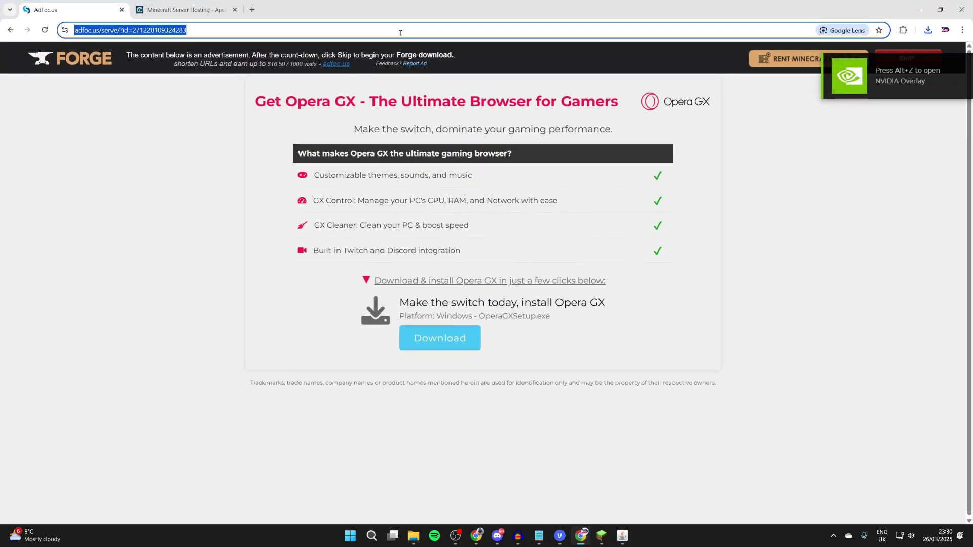
{"action": "type", "text": "java"}
{"action": "key", "text": "Return"}
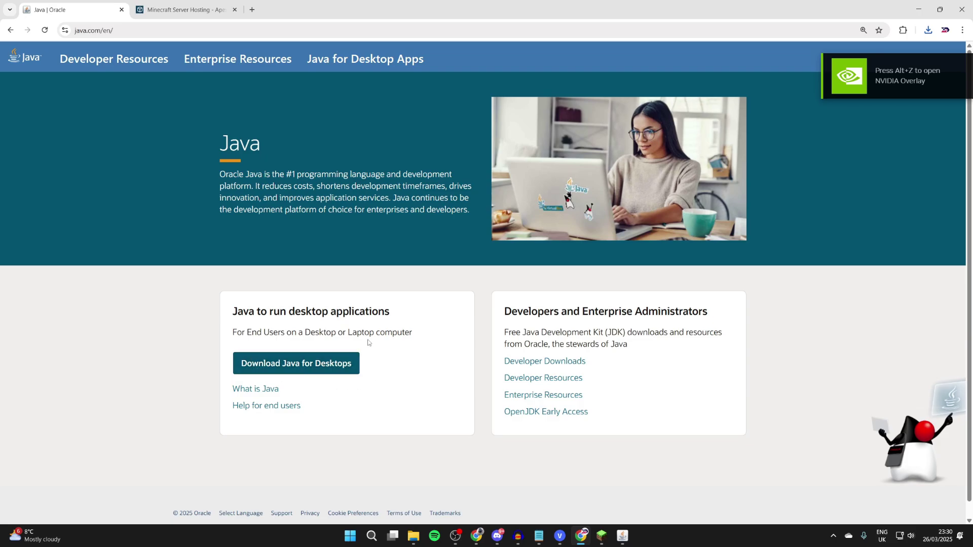
{"action": "left_click", "coordinate": [285, 371]}
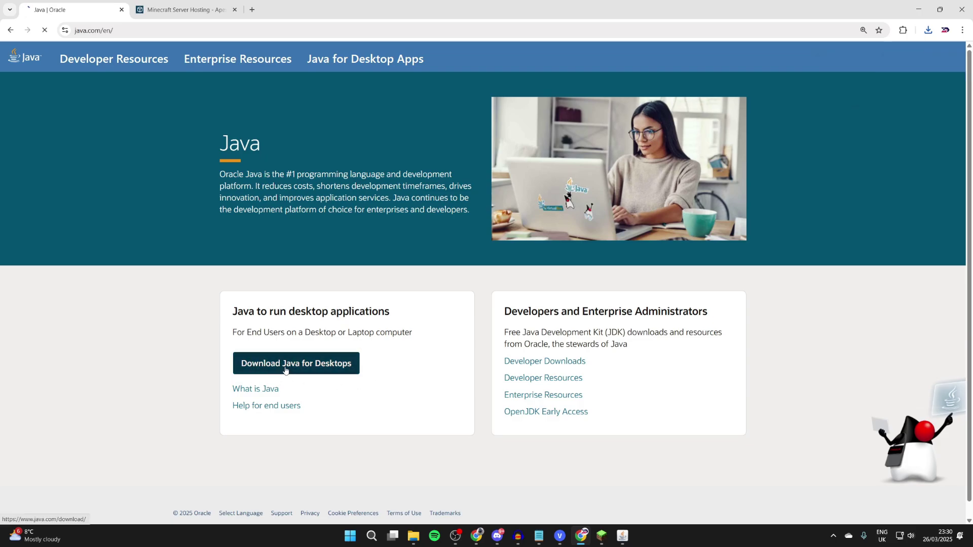
{"action": "left_click", "coordinate": [9, 29]}
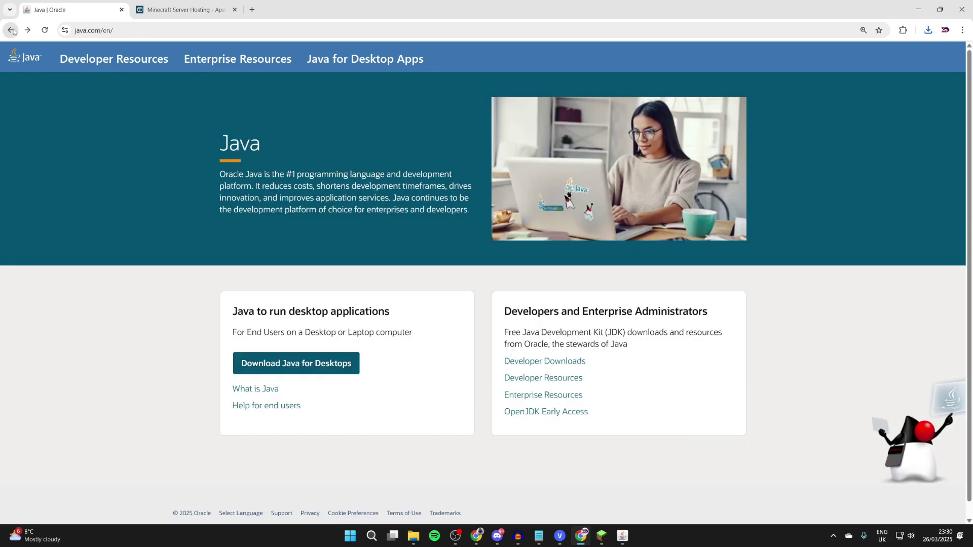
Open Oracle's developer Java downloads showing the JDK 24 files for Windows
{"action": "left_click", "coordinate": [528, 363]}
{"action": "scroll", "coordinate": [441, 319], "scroll_direction": "down", "scroll_amount": 3}
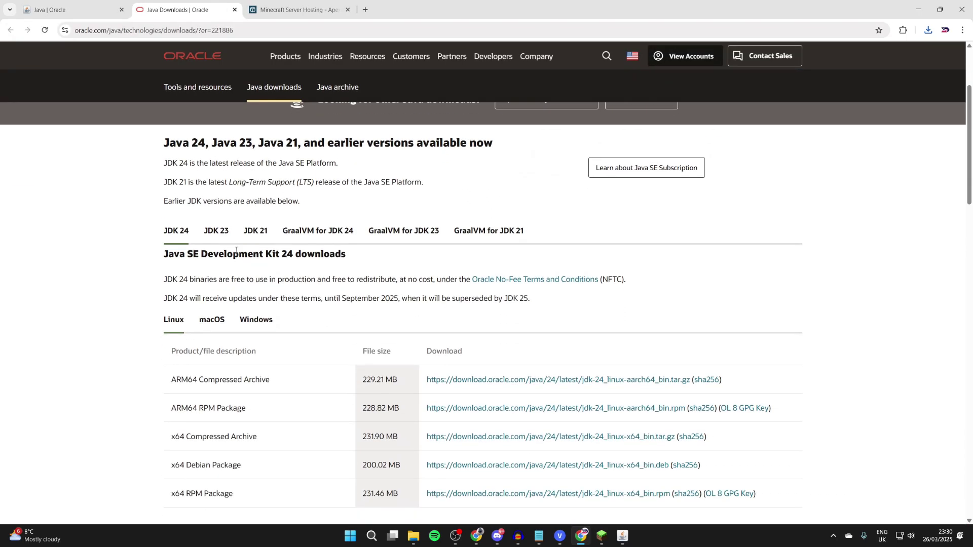
{"action": "left_click", "coordinate": [248, 312]}
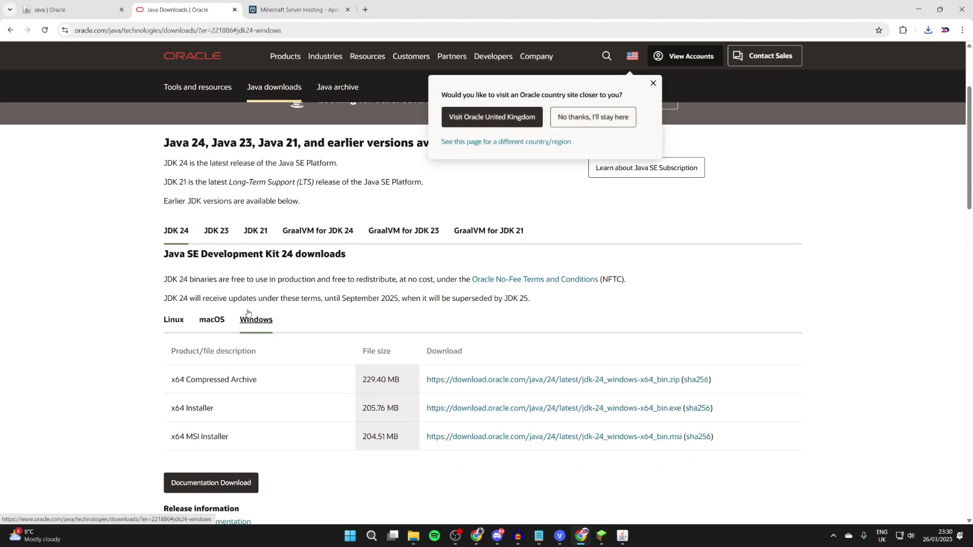
{"action": "scroll", "coordinate": [248, 313], "scroll_direction": "down", "scroll_amount": 1}
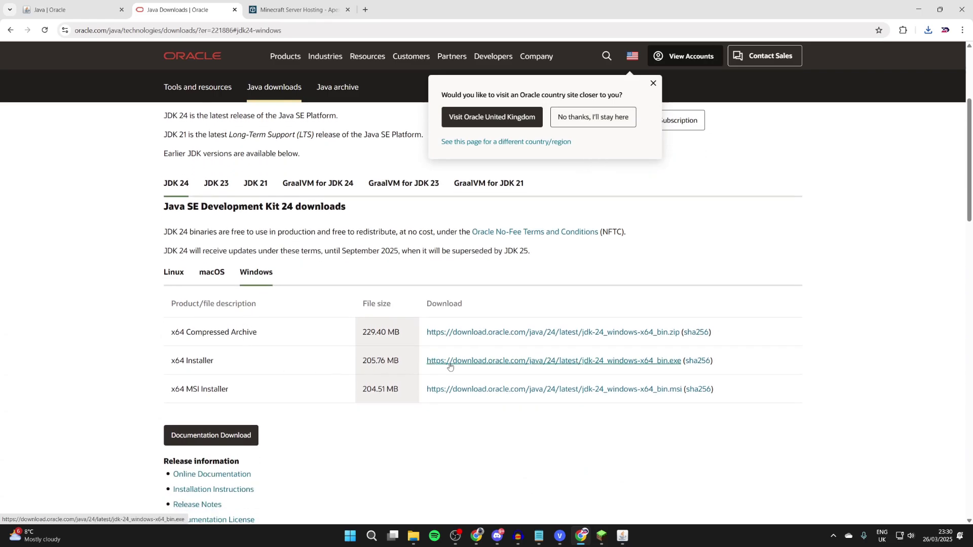
{"action": "left_click", "coordinate": [917, 5]}
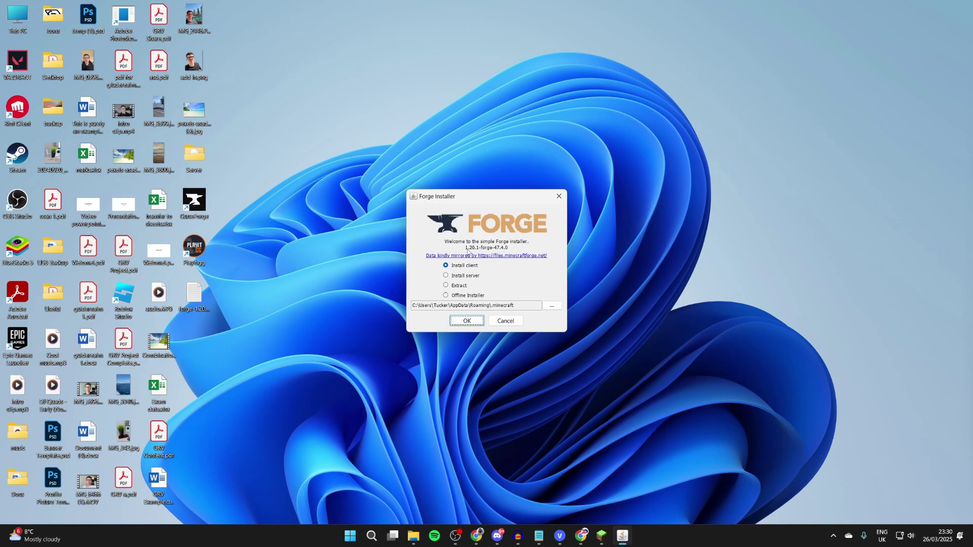
Reopen the Forge installer jar with Java(TM) Platform SE binary, always using it for .jar files
{"action": "left_click", "coordinate": [559, 196]}
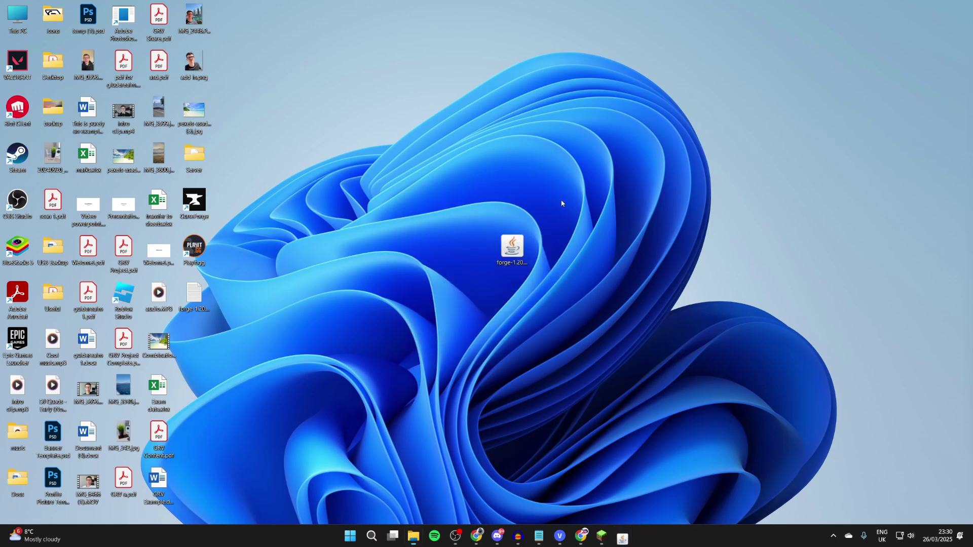
{"action": "right_click", "coordinate": [511, 256]}
{"action": "mouse_move", "coordinate": [662, 276]}
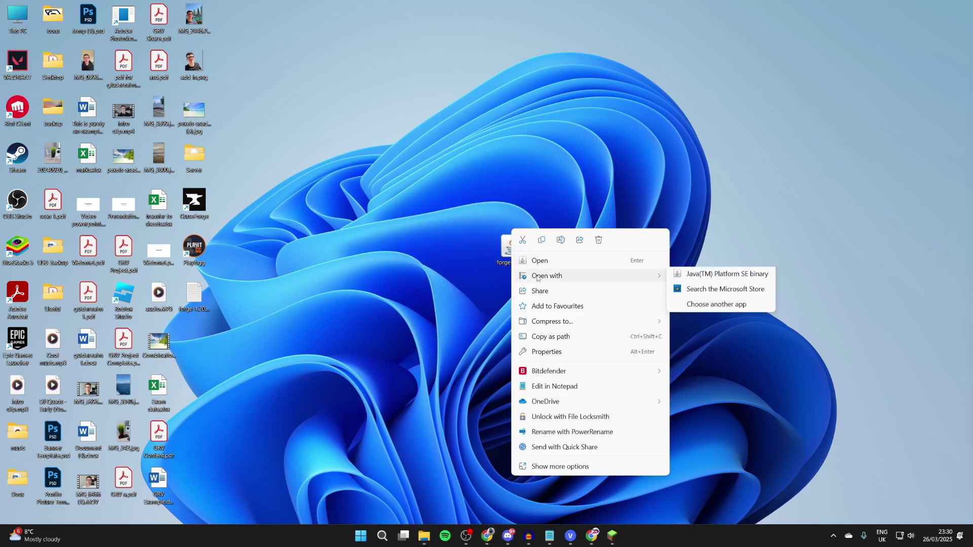
{"action": "left_click", "coordinate": [692, 306]}
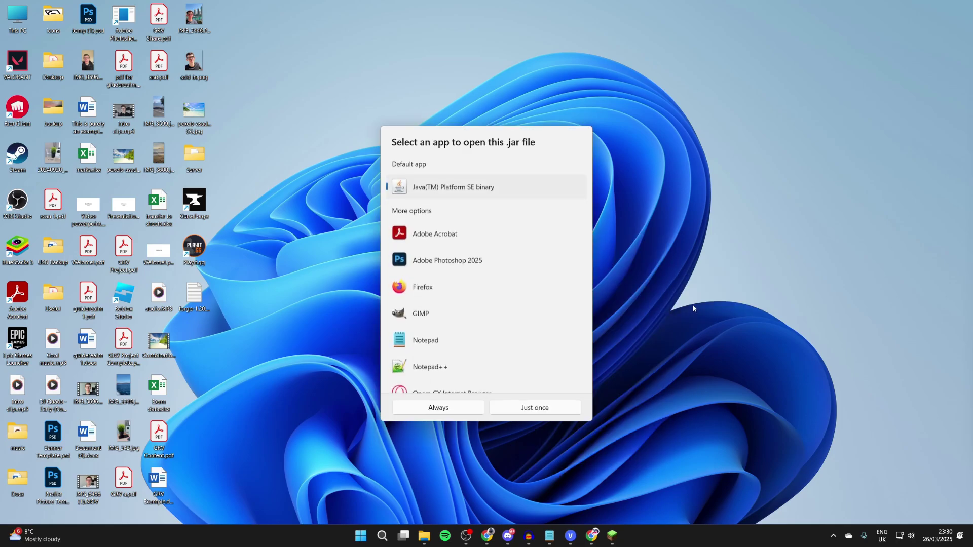
{"action": "left_click", "coordinate": [453, 408]}
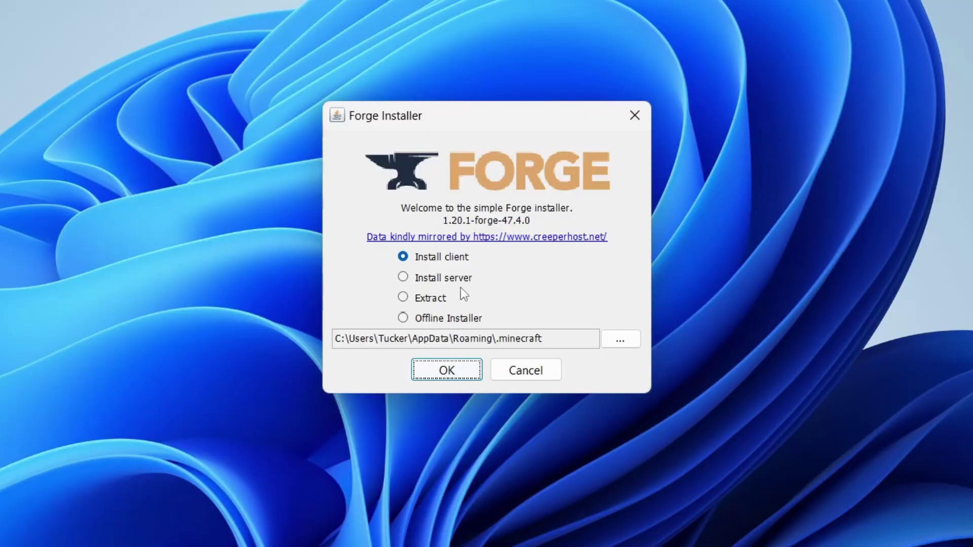
Install the 1.20.1-forge-47.4.0 server into a new desktop folder named 'Forge server'
{"action": "left_click", "coordinate": [451, 278]}
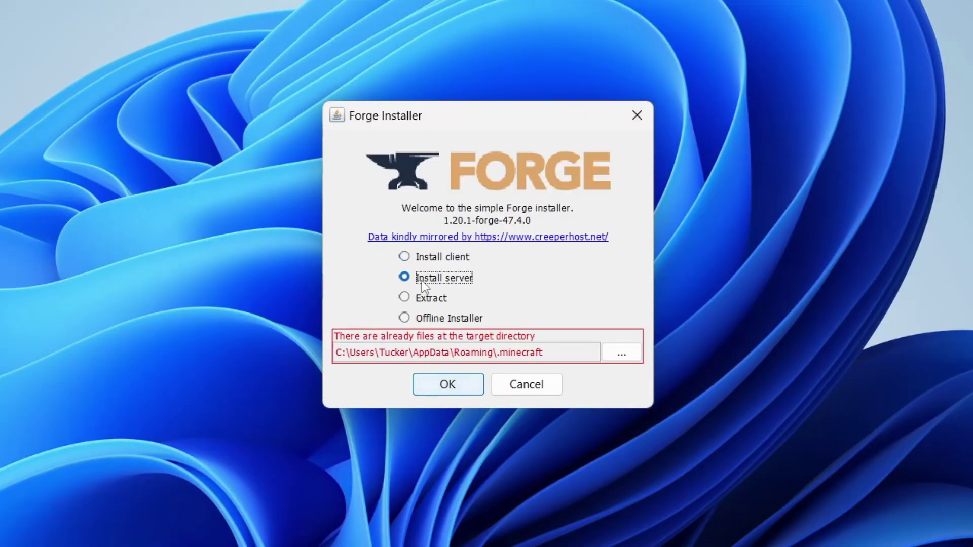
{"action": "left_click", "coordinate": [620, 355]}
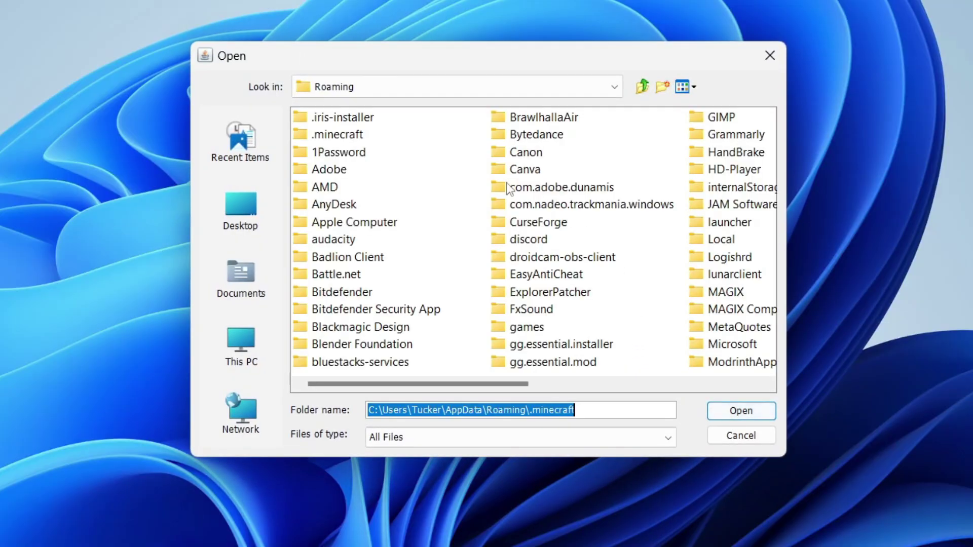
{"action": "left_click", "coordinate": [260, 223]}
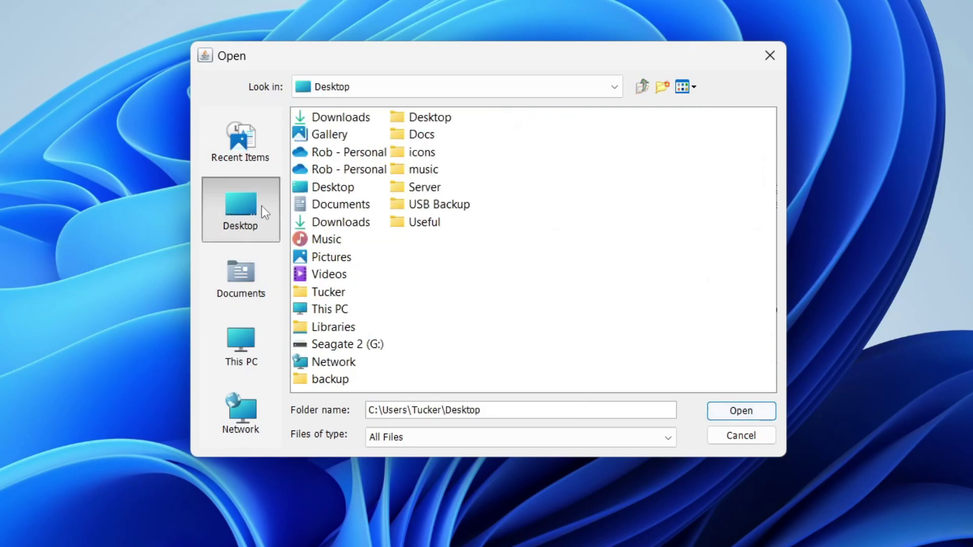
{"action": "left_click", "coordinate": [661, 87]}
{"action": "type", "text": "Fo"}
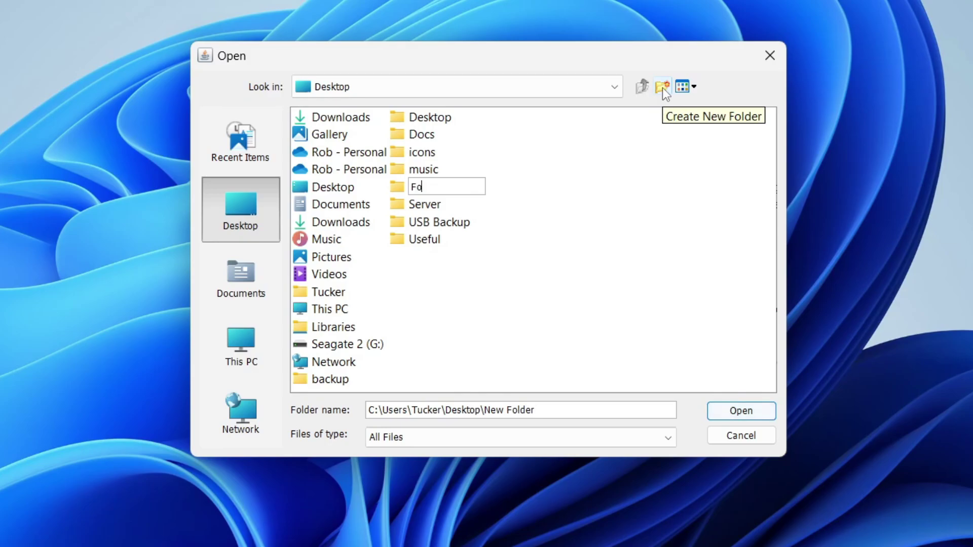
{"action": "type", "text": "rge server"}
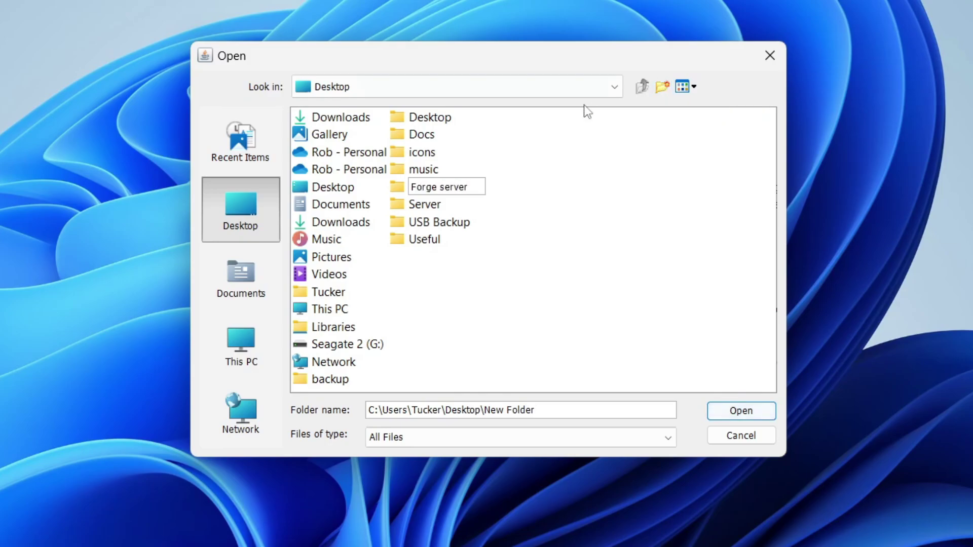
{"action": "left_click", "coordinate": [743, 408]}
{"action": "left_click", "coordinate": [743, 408]}
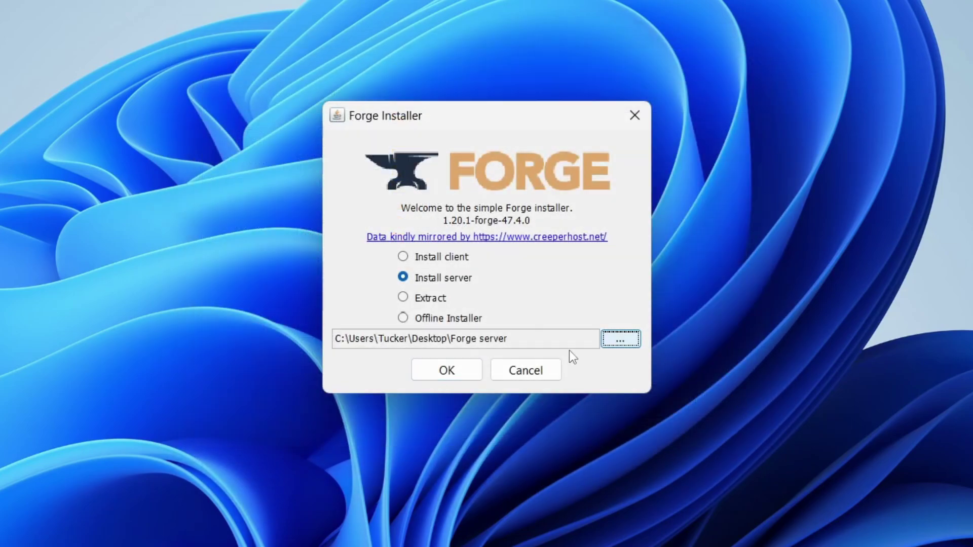
{"action": "left_click", "coordinate": [442, 369]}
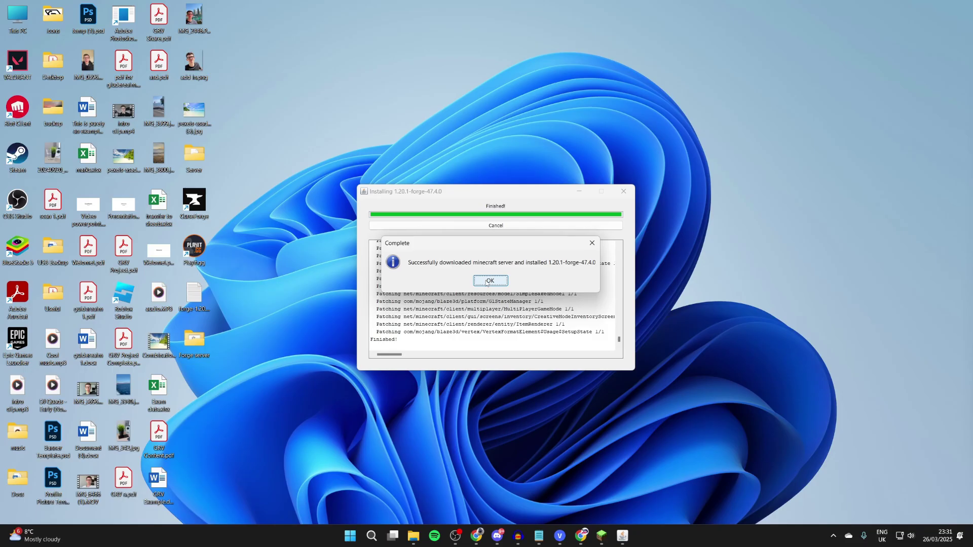
{"action": "key", "text": "Return"}
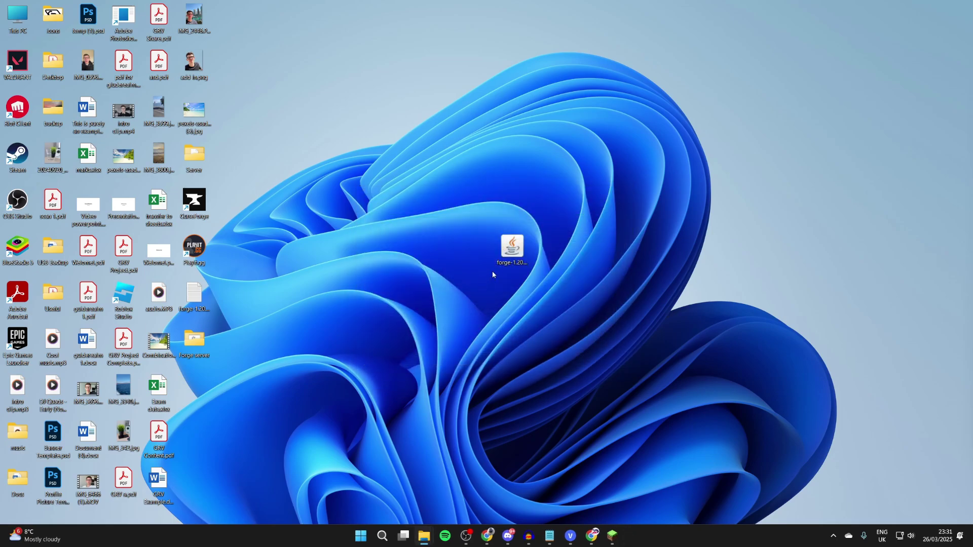
Close the reopened Forge installer and open the Forge server folder on the desktop
{"action": "left_click", "coordinate": [509, 259]}
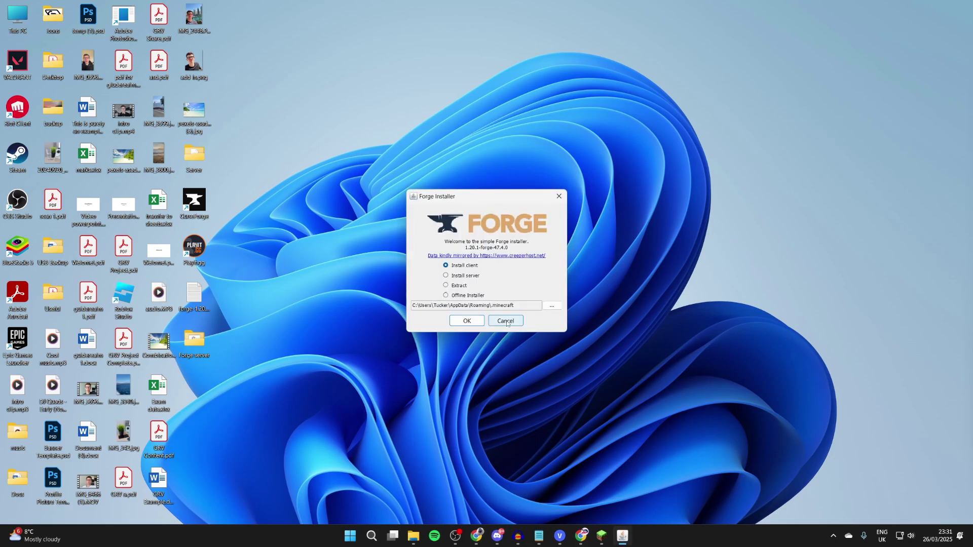
{"action": "left_click", "coordinate": [506, 322]}
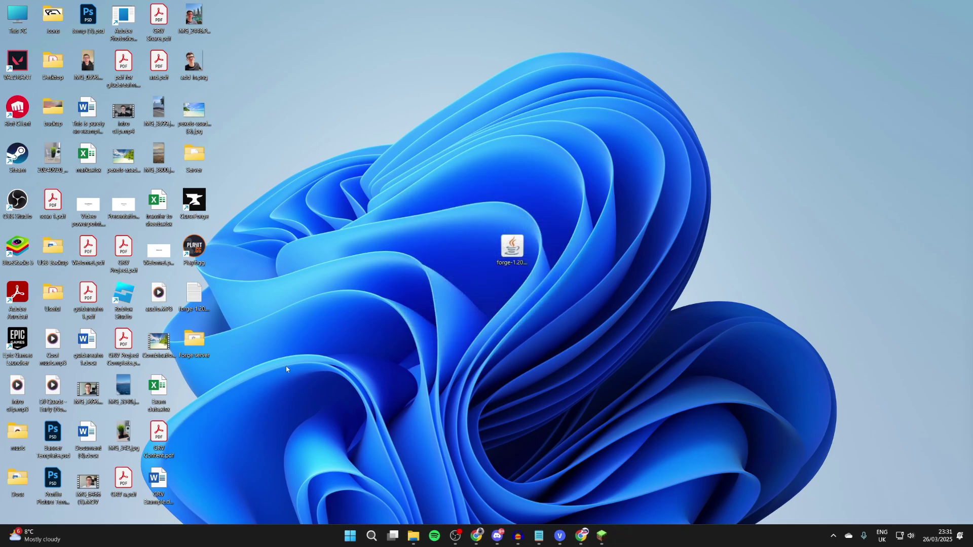
{"action": "double_click", "coordinate": [196, 345]}
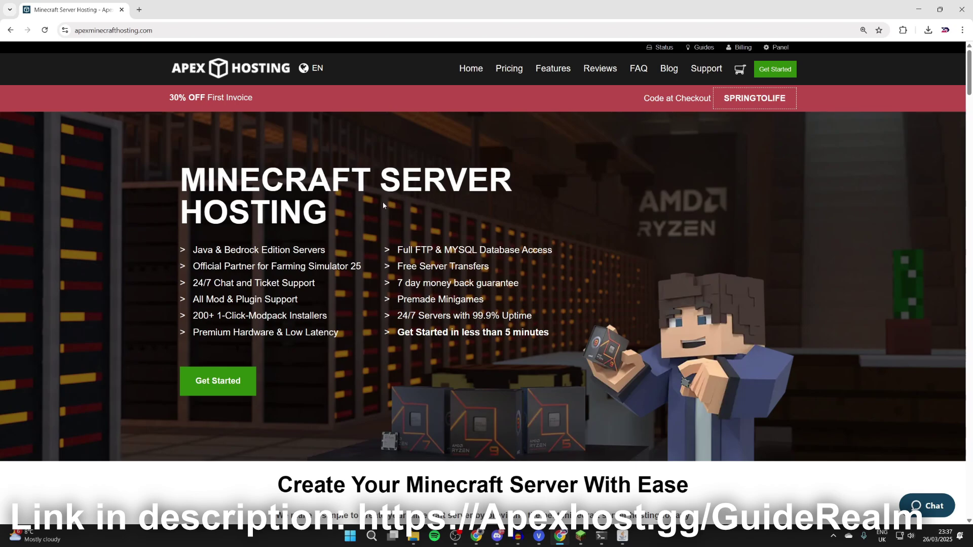
{"action": "scroll", "coordinate": [383, 202], "scroll_direction": "down", "scroll_amount": 6}
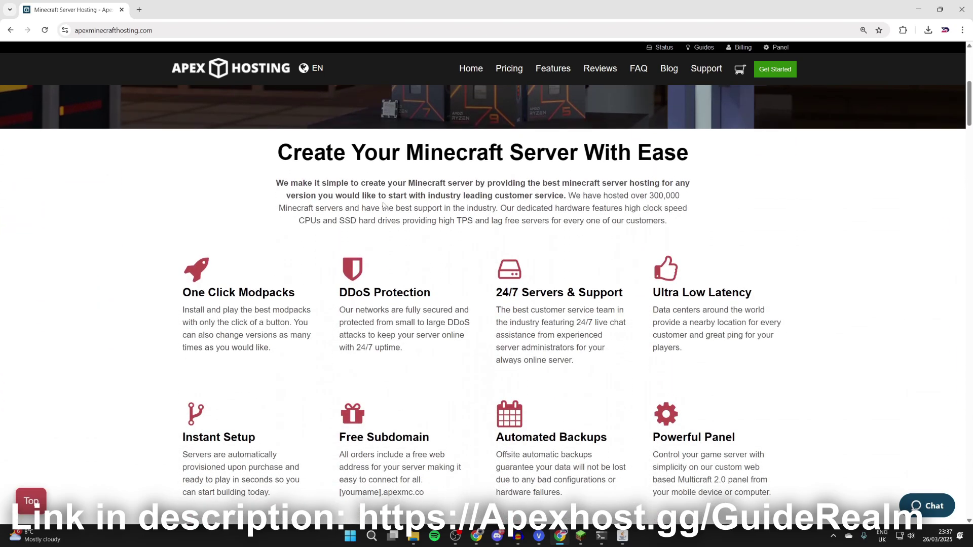
{"action": "scroll", "coordinate": [383, 205], "scroll_direction": "down", "scroll_amount": 1}
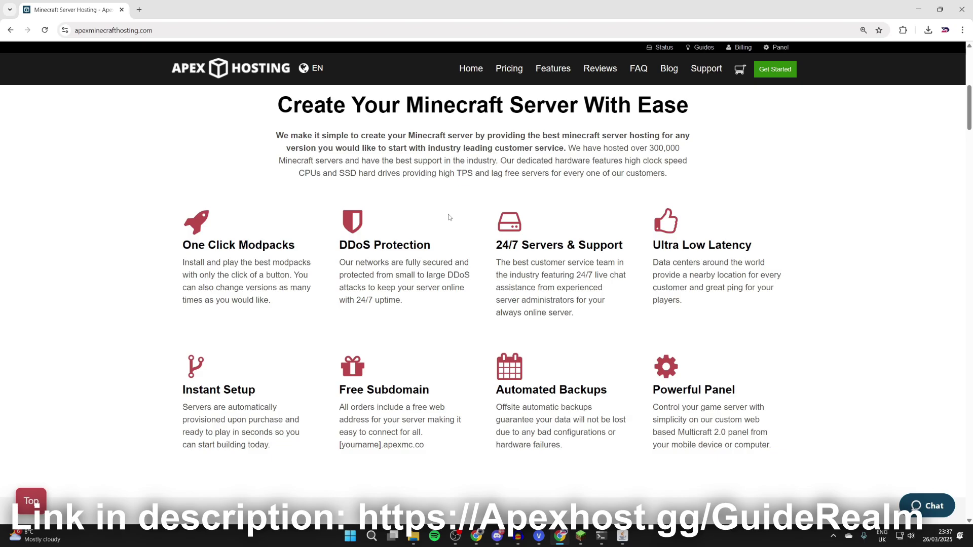
{"action": "scroll", "coordinate": [448, 217], "scroll_direction": "up", "scroll_amount": 7}
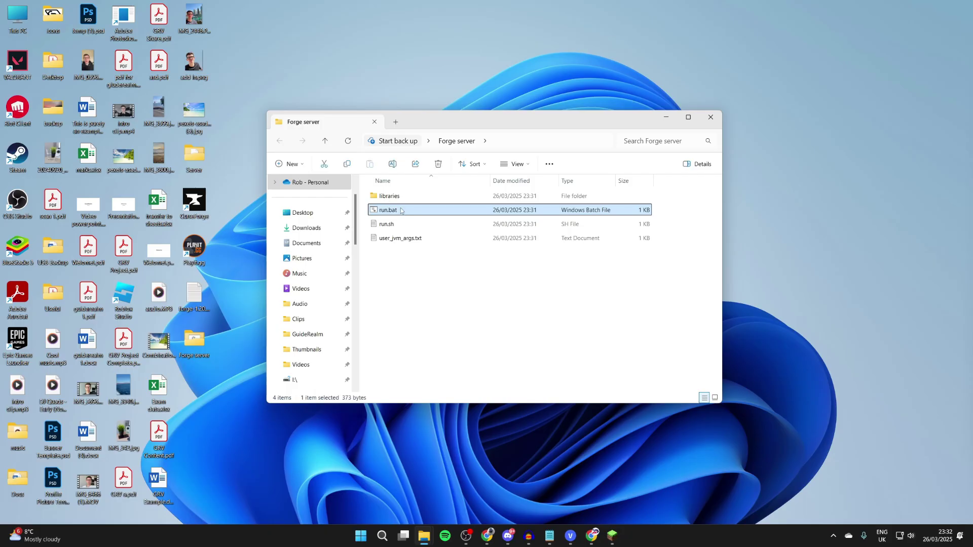
Run run.bat once and close the console after the EULA warning
{"action": "double_click", "coordinate": [401, 211]}
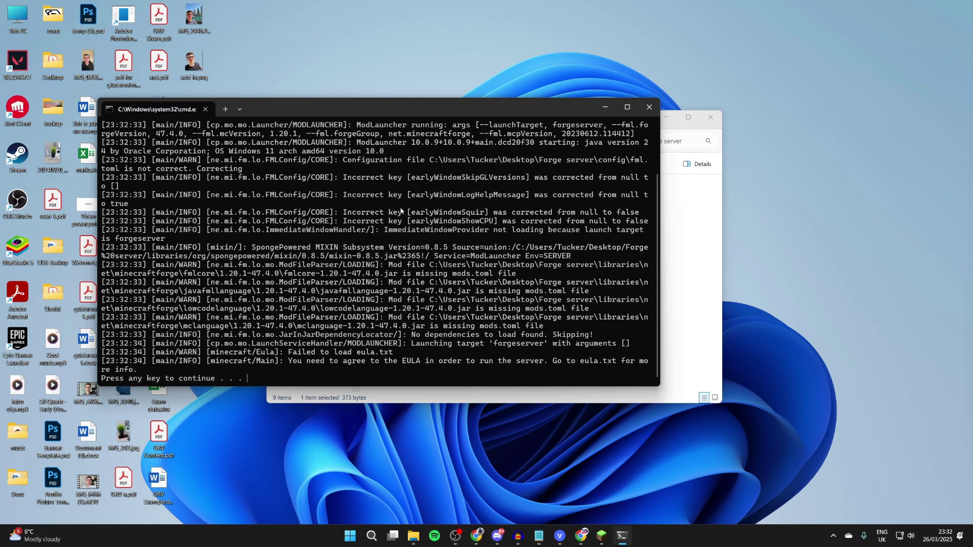
{"action": "key", "text": "Return"}
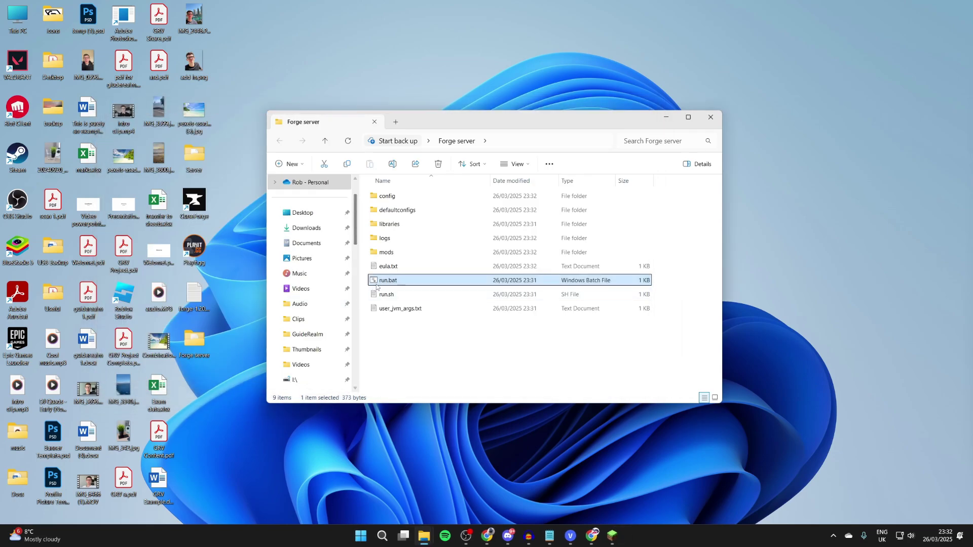
Change eula.txt to eula=true, save it, and minimize Notepad
{"action": "double_click", "coordinate": [392, 267]}
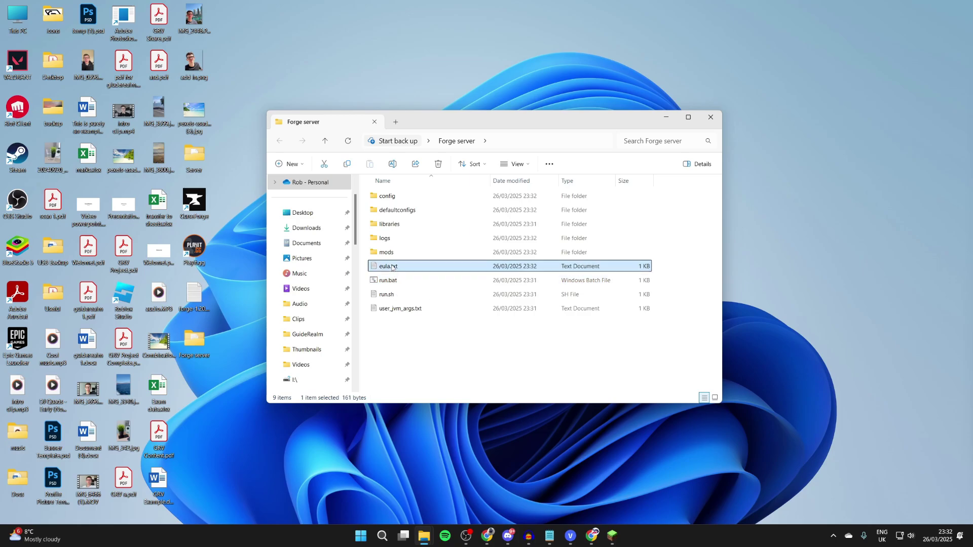
{"action": "left_click_drag", "start_coordinate": [385, 84], "coordinate": [571, 138]}
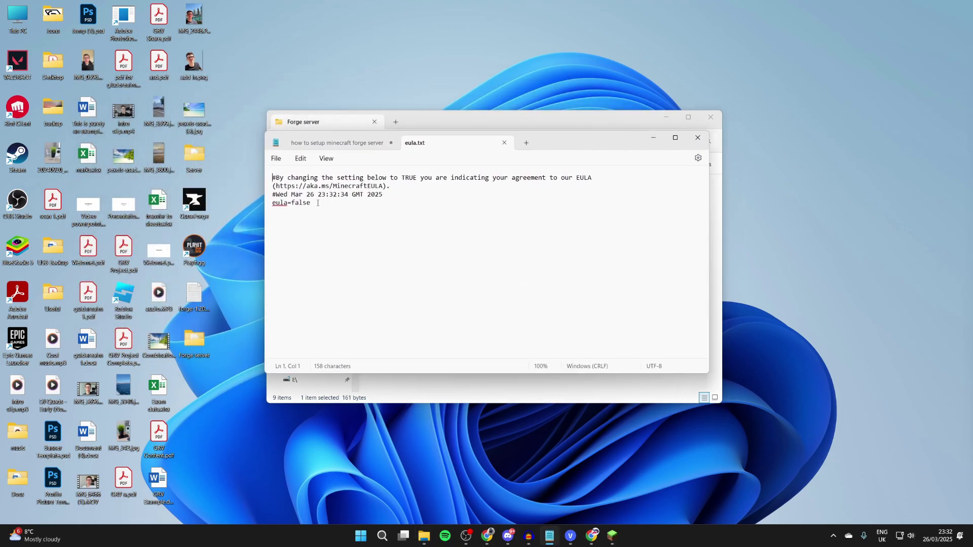
{"action": "left_click_drag", "start_coordinate": [278, 187], "coordinate": [375, 187]}
{"action": "left_click", "coordinate": [280, 187]}
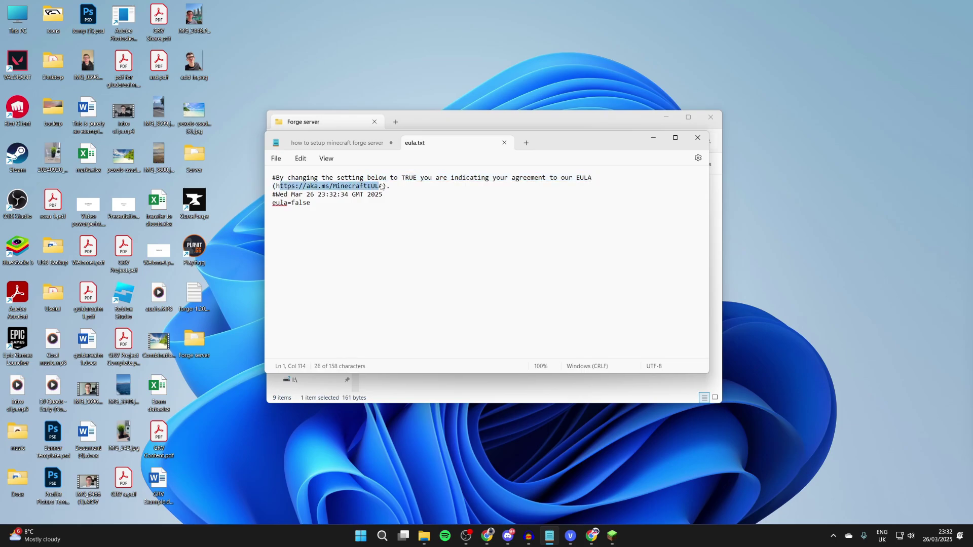
{"action": "left_click", "coordinate": [311, 203]}
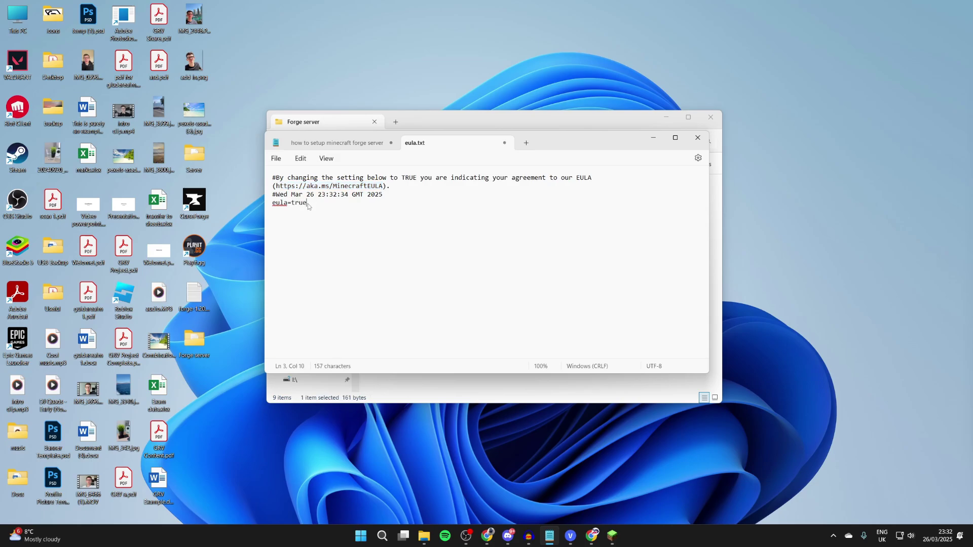
{"action": "left_click", "coordinate": [275, 158]}
{"action": "left_click", "coordinate": [292, 223]}
{"action": "left_click", "coordinate": [653, 138]}
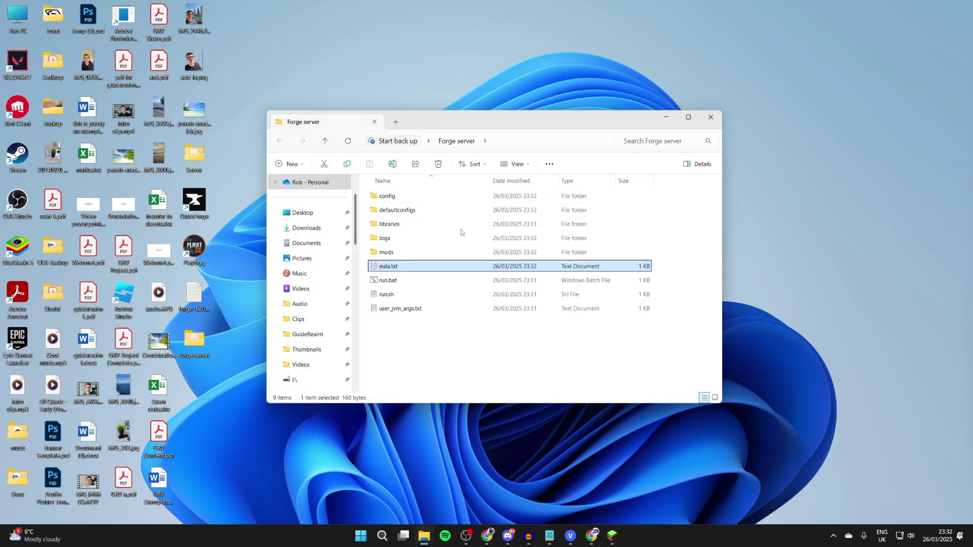
Start and stop the server with the EULA accepted, then open the empty mods folder
{"action": "double_click", "coordinate": [397, 283]}
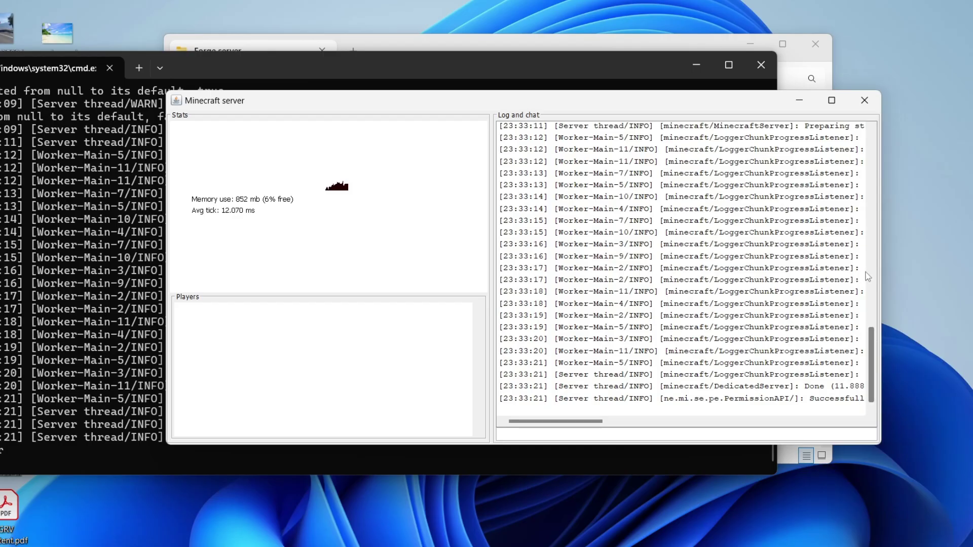
{"action": "left_click", "coordinate": [864, 100]}
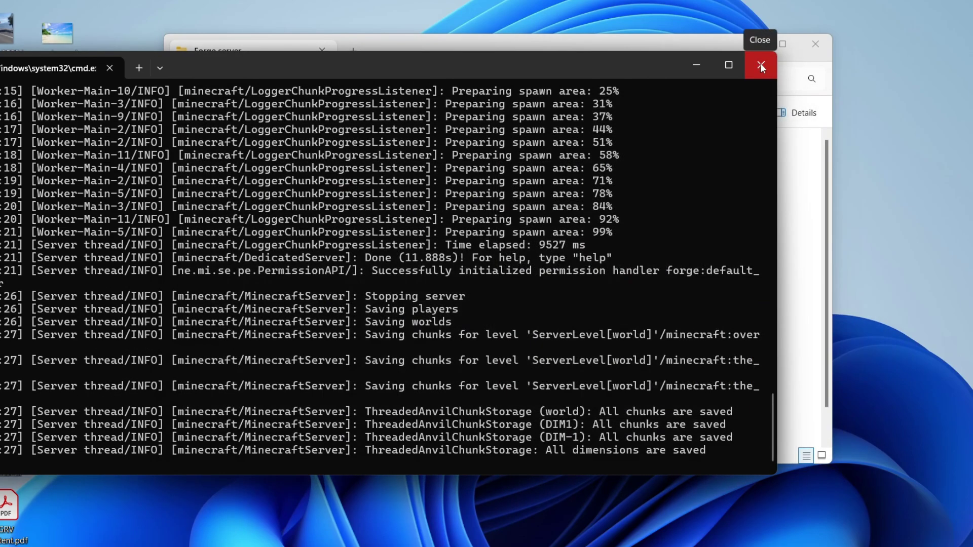
{"action": "left_click", "coordinate": [761, 66]}
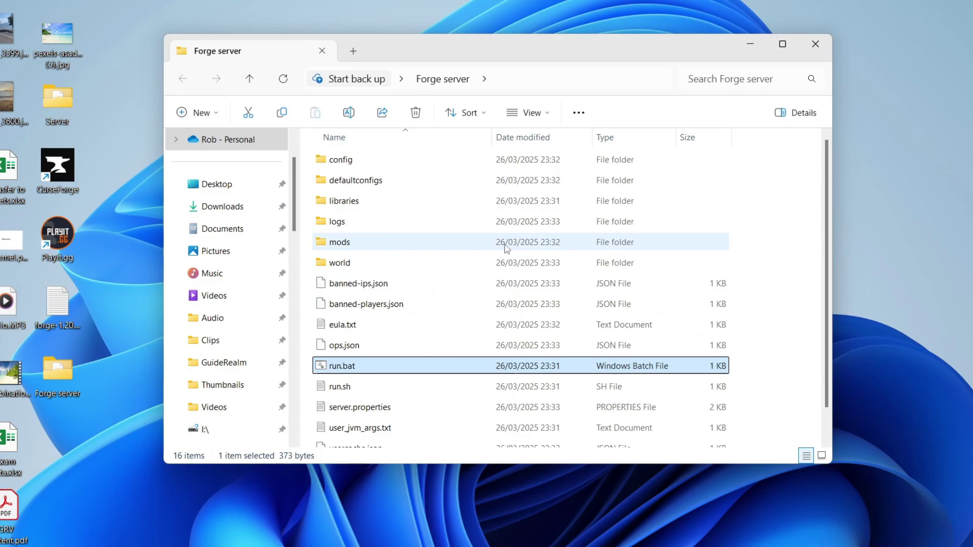
{"action": "double_click", "coordinate": [385, 240]}
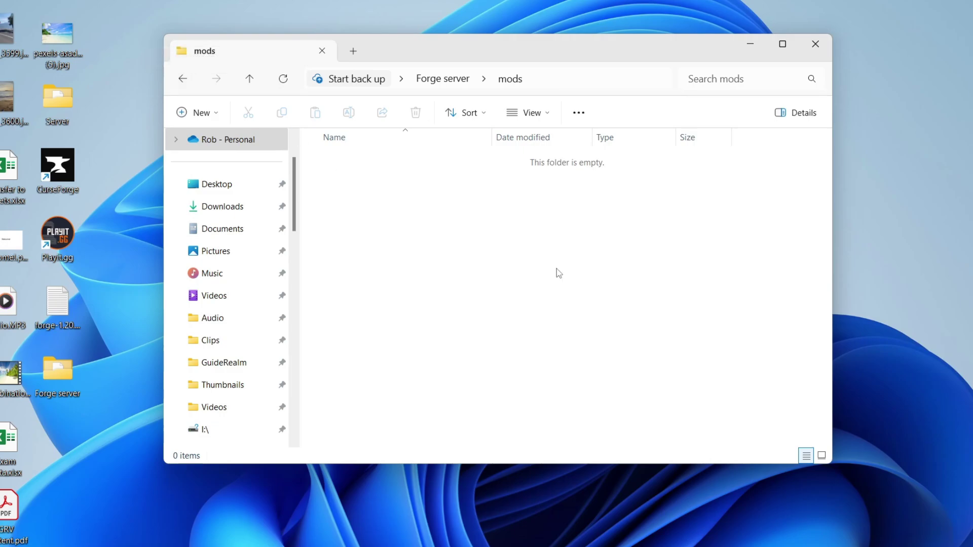
Go back to the Forge server folder and delete its world folder
{"action": "left_click", "coordinate": [182, 80]}
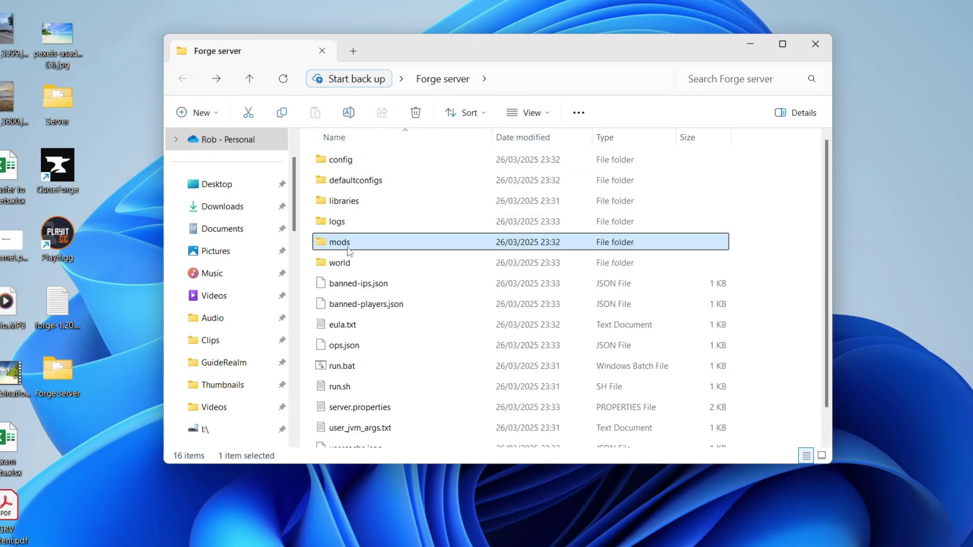
{"action": "left_click", "coordinate": [362, 263]}
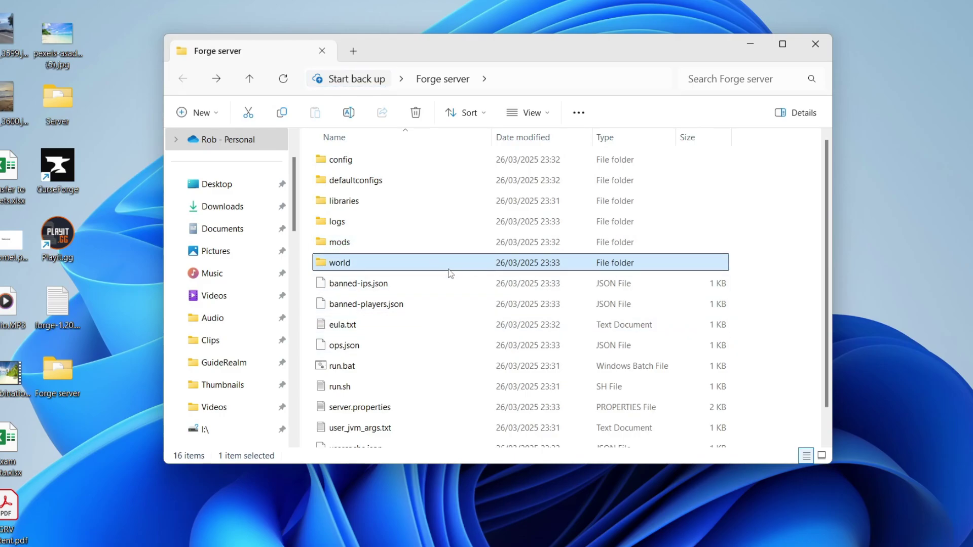
{"action": "key", "text": "Delete"}
Open server.properties in Notepad
{"action": "right_click", "coordinate": [348, 266]}
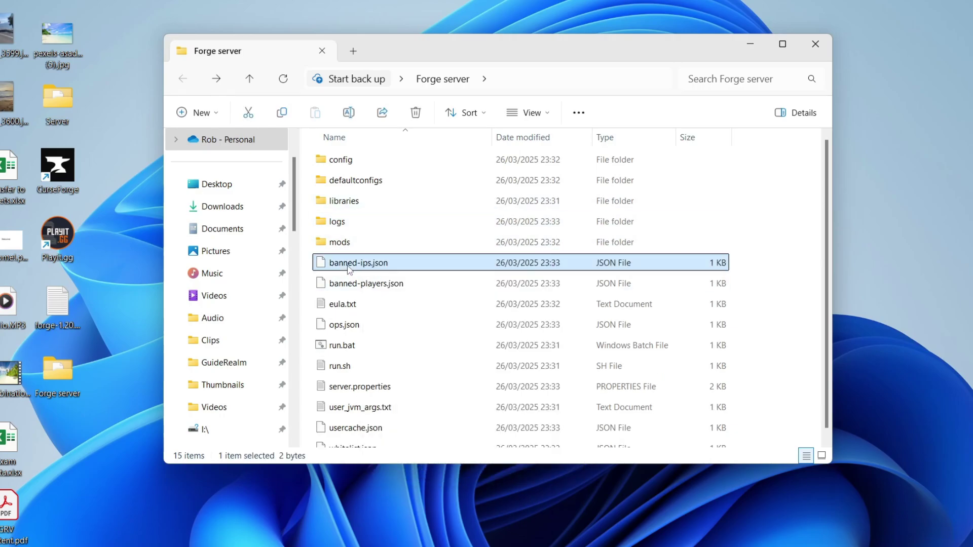
{"action": "left_click", "coordinate": [659, 50]}
{"action": "scroll", "coordinate": [553, 223], "scroll_direction": "down", "scroll_amount": 1}
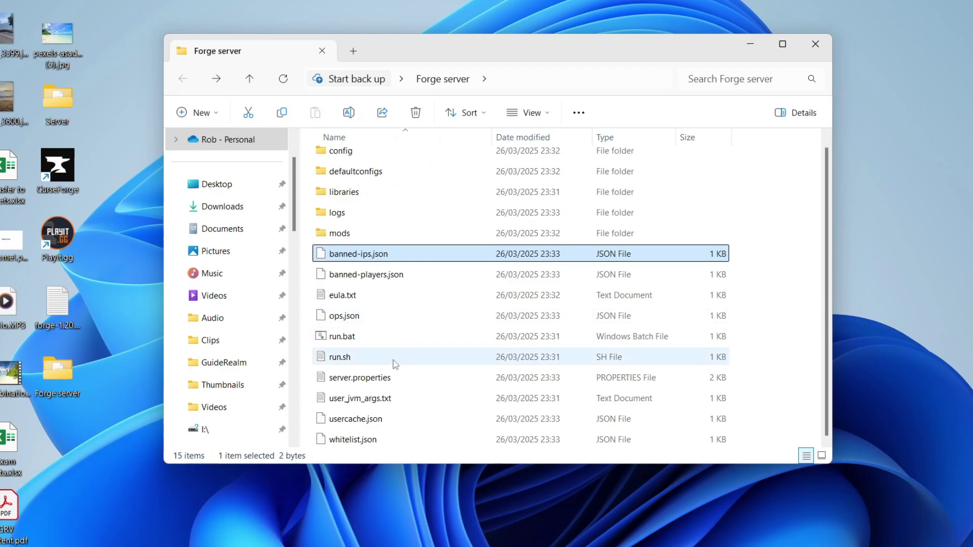
{"action": "left_click", "coordinate": [374, 384]}
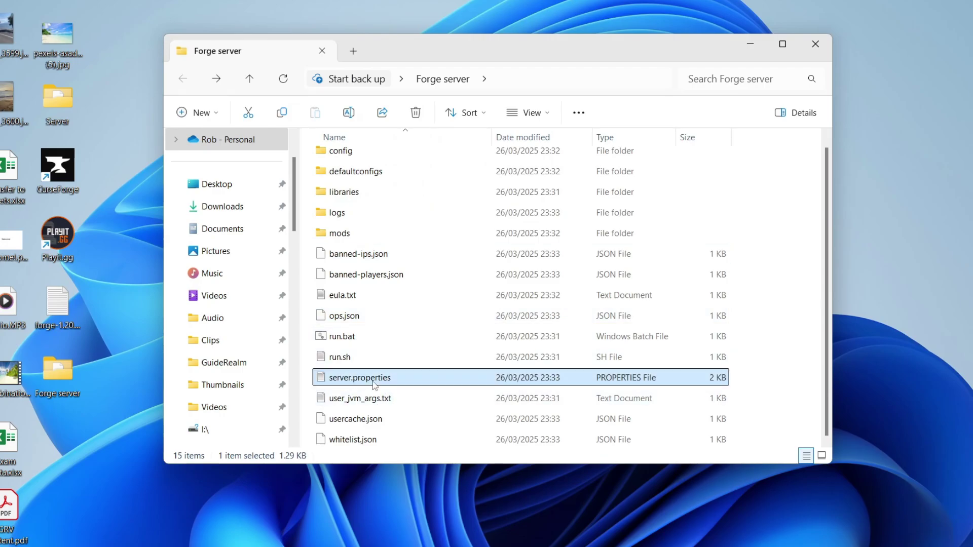
{"action": "right_click", "coordinate": [374, 385]}
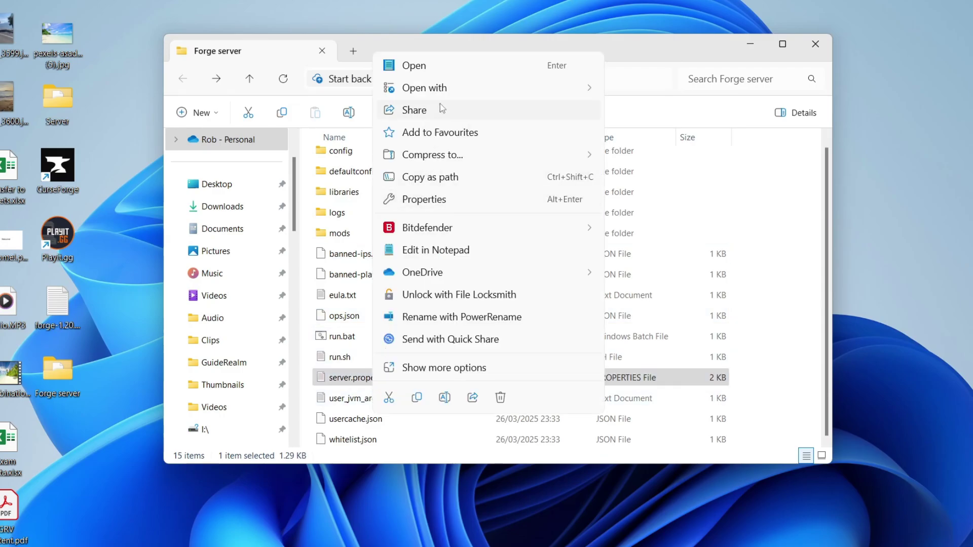
{"action": "mouse_move", "coordinate": [452, 90]}
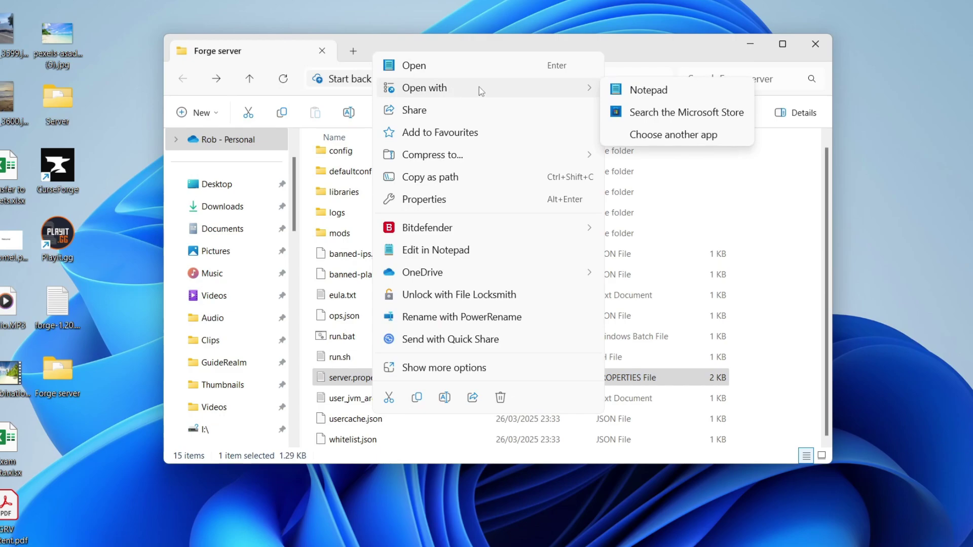
{"action": "left_click", "coordinate": [653, 91]}
Start the Forge server with run.bat and bring the Minecraft game window forward
{"action": "scroll", "coordinate": [265, 218], "scroll_direction": "down", "scroll_amount": 5}
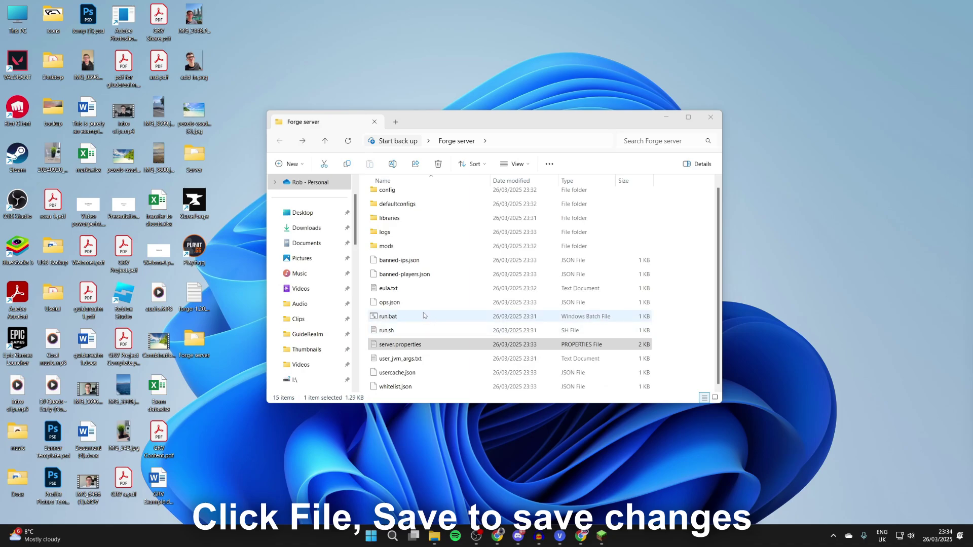
{"action": "double_click", "coordinate": [388, 316]}
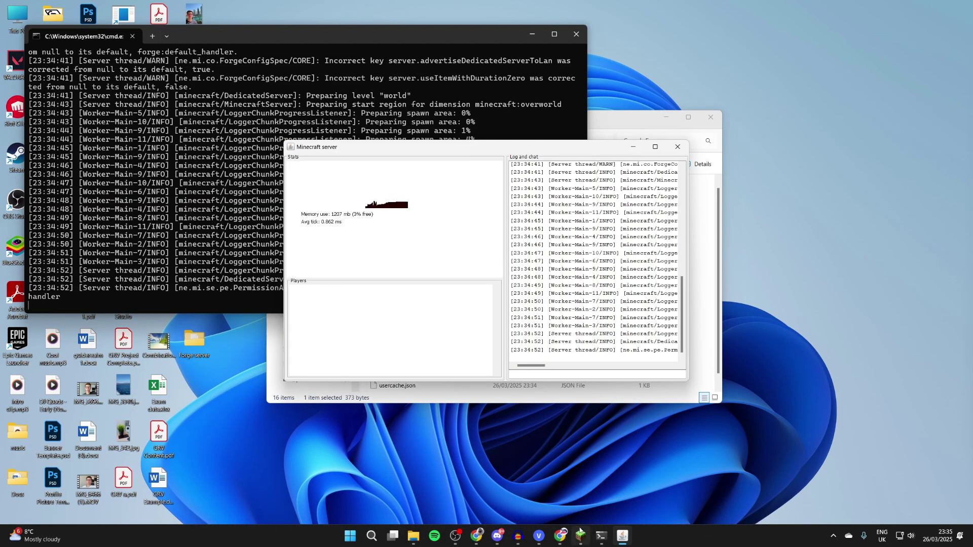
{"action": "left_click", "coordinate": [580, 535]}
Maximize Minecraft and add a multiplayer server entry with address localhost
{"action": "left_click", "coordinate": [615, 163]}
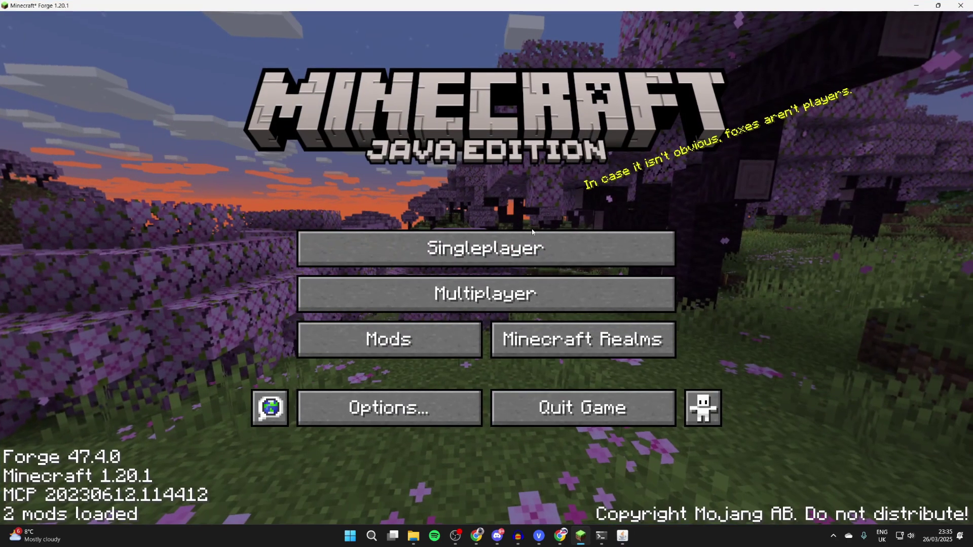
{"action": "left_click", "coordinate": [533, 295]}
{"action": "left_click", "coordinate": [642, 439]}
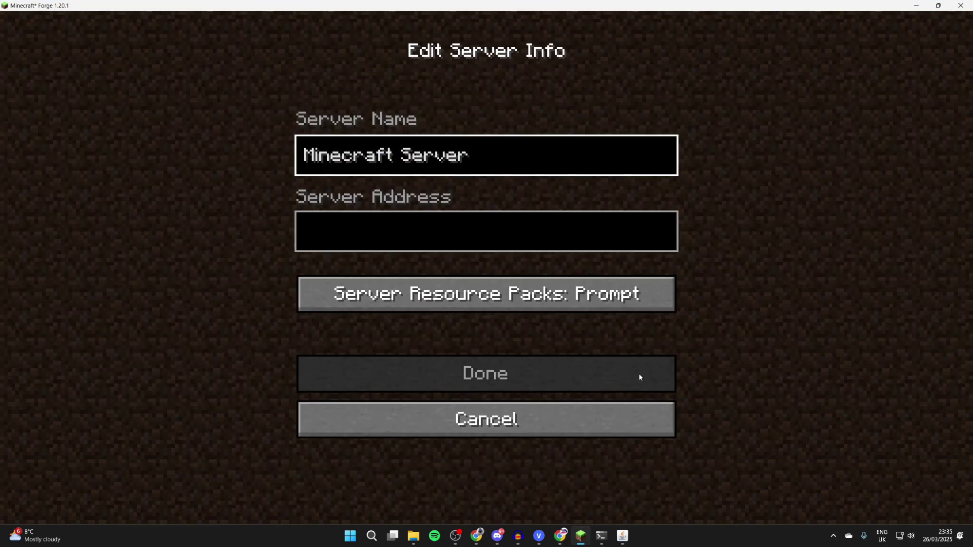
{"action": "left_click", "coordinate": [509, 232]}
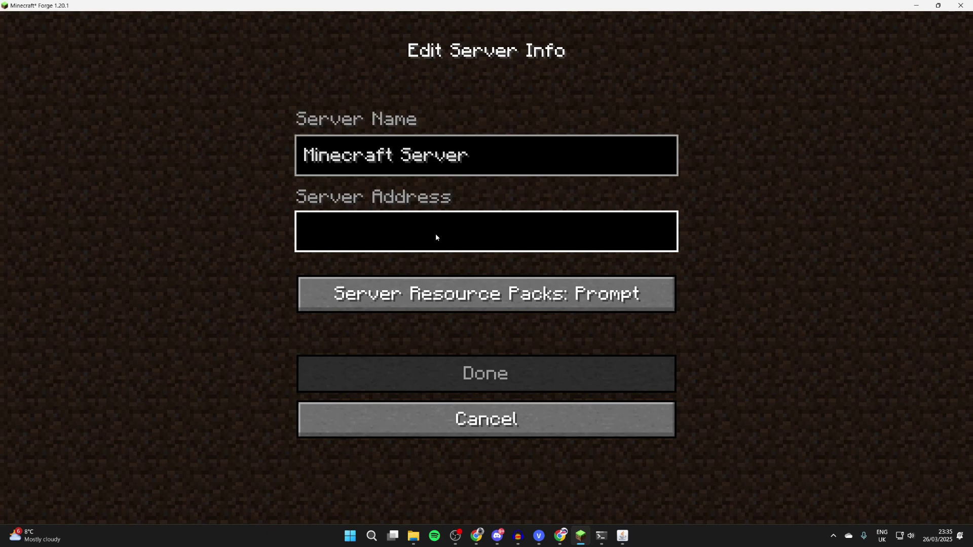
{"action": "type", "text": "localhost"}
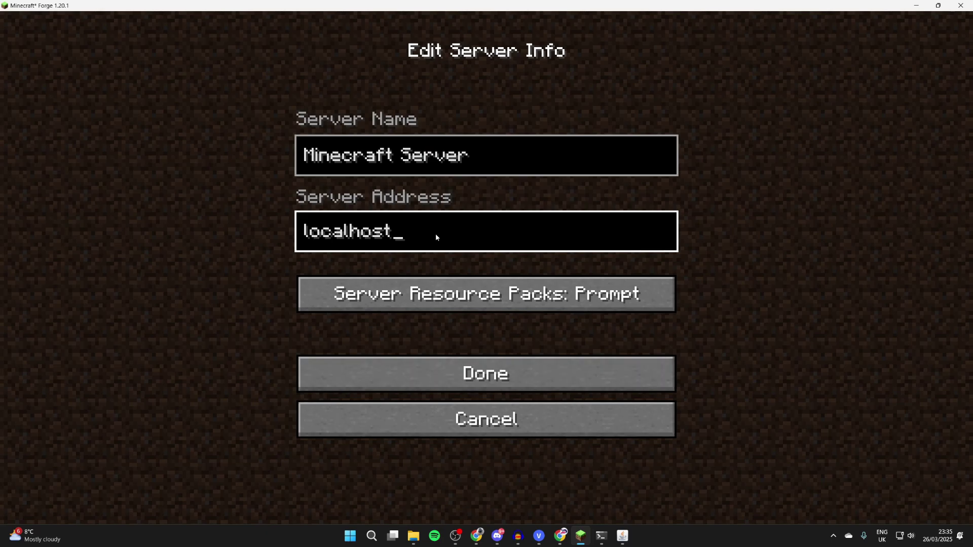
{"action": "left_click", "coordinate": [476, 374]}
Select the new localhost server and join it
{"action": "scroll", "coordinate": [507, 299], "scroll_direction": "down", "scroll_amount": 5}
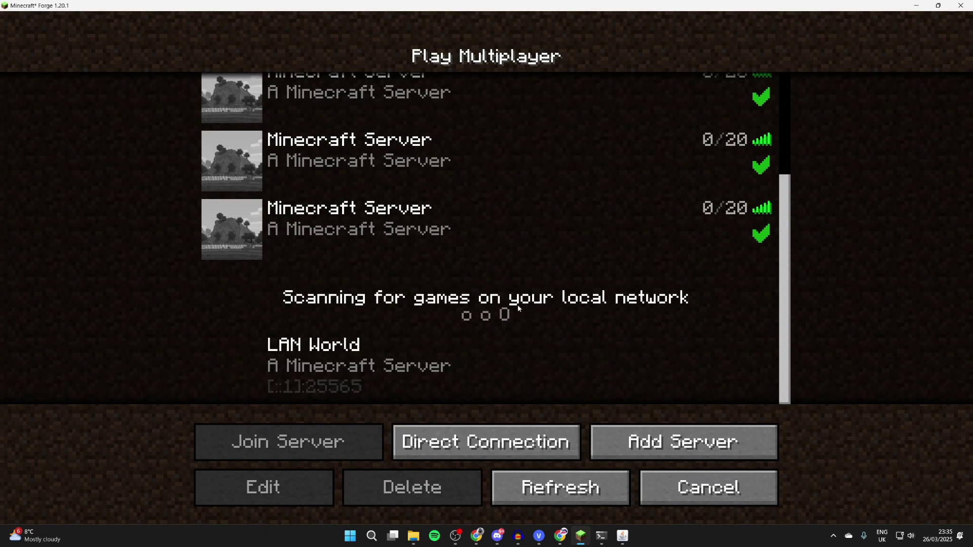
{"action": "left_click", "coordinate": [488, 237]}
{"action": "left_click", "coordinate": [339, 427]}
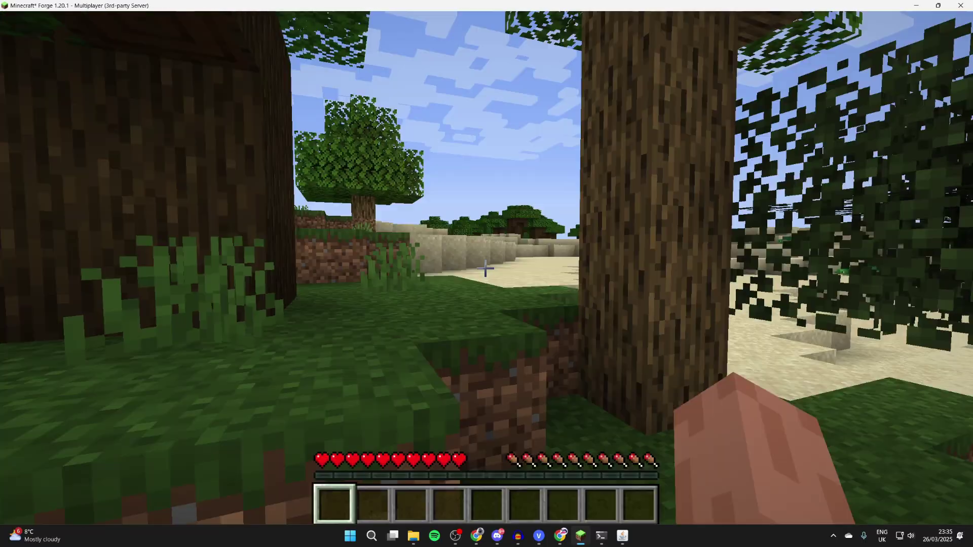
Walk across the sand beach past the pit and sugarcane toward the river and jungle
{"action": "key", "text": "w"}
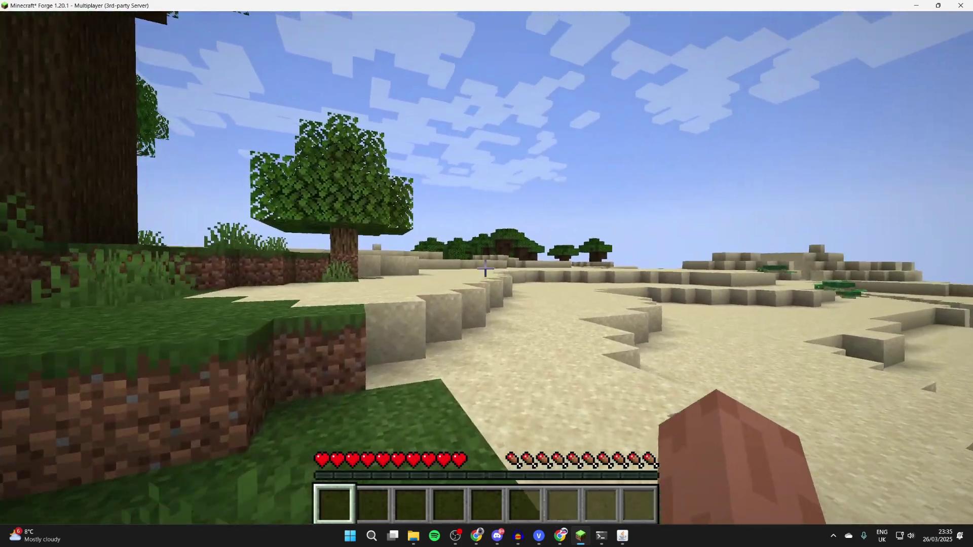
{"action": "key", "text": "w"}
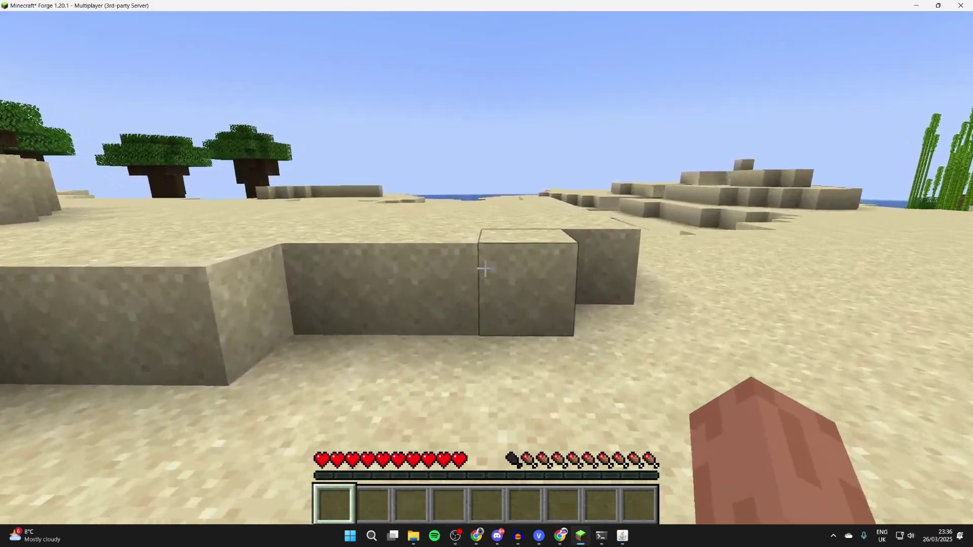
{"action": "key", "text": "w"}
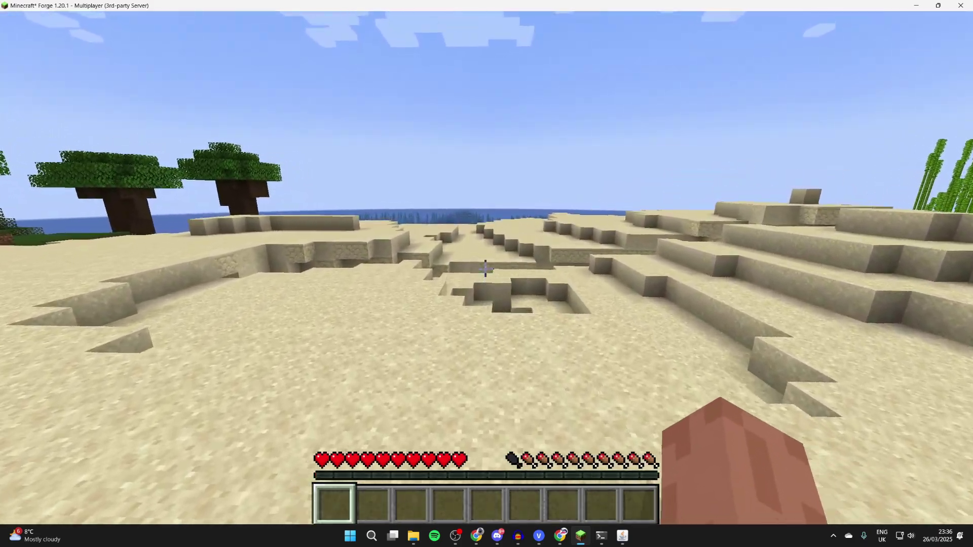
{"action": "key", "text": "w"}
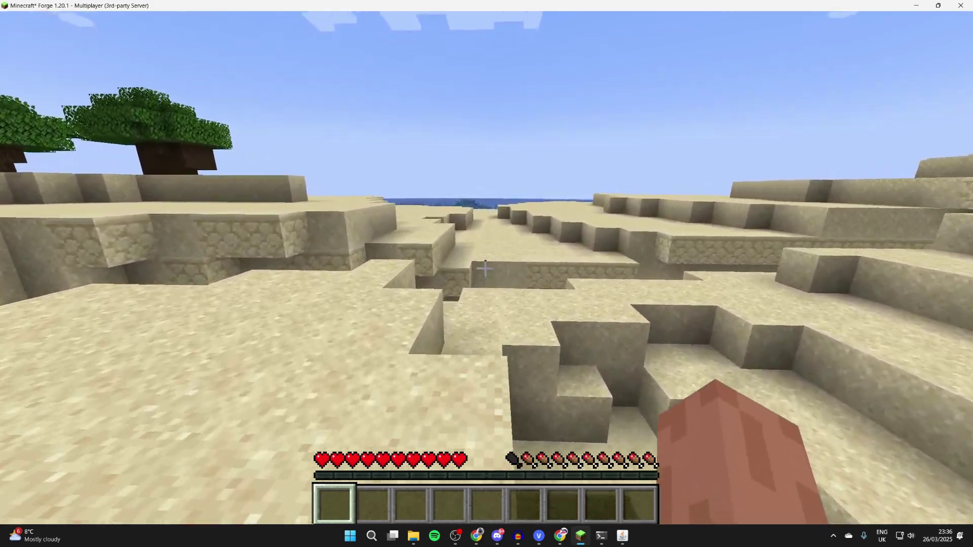
{"action": "key", "text": "w"}
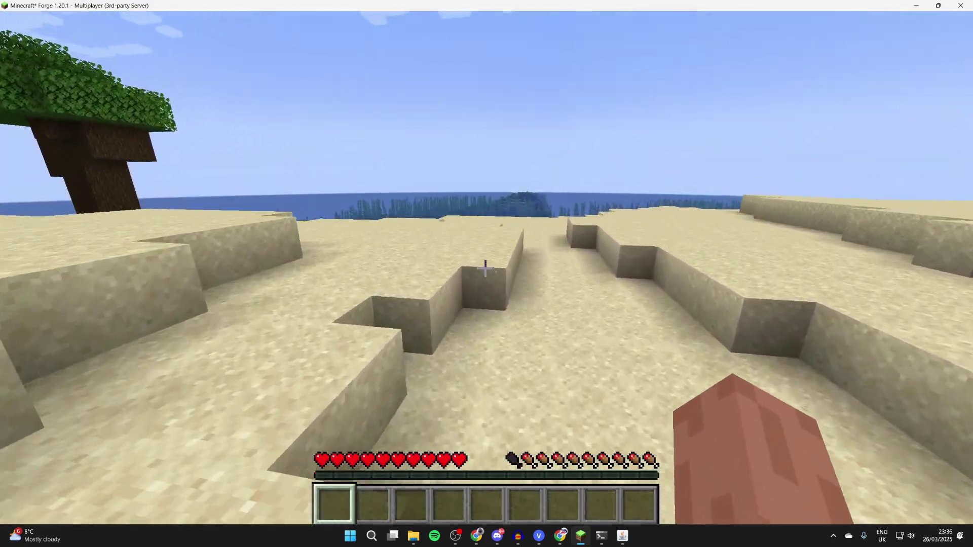
{"action": "key", "text": "w"}
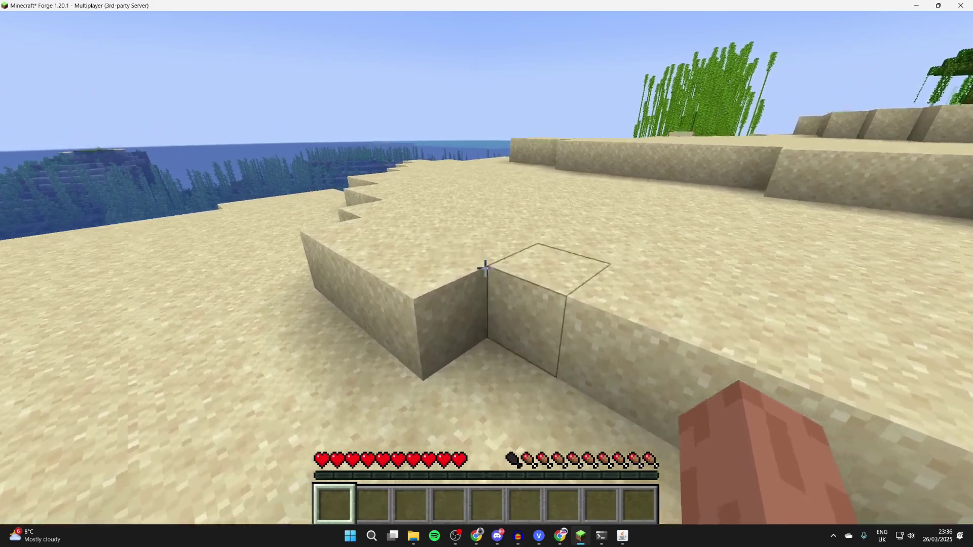
{"action": "key", "text": "w"}
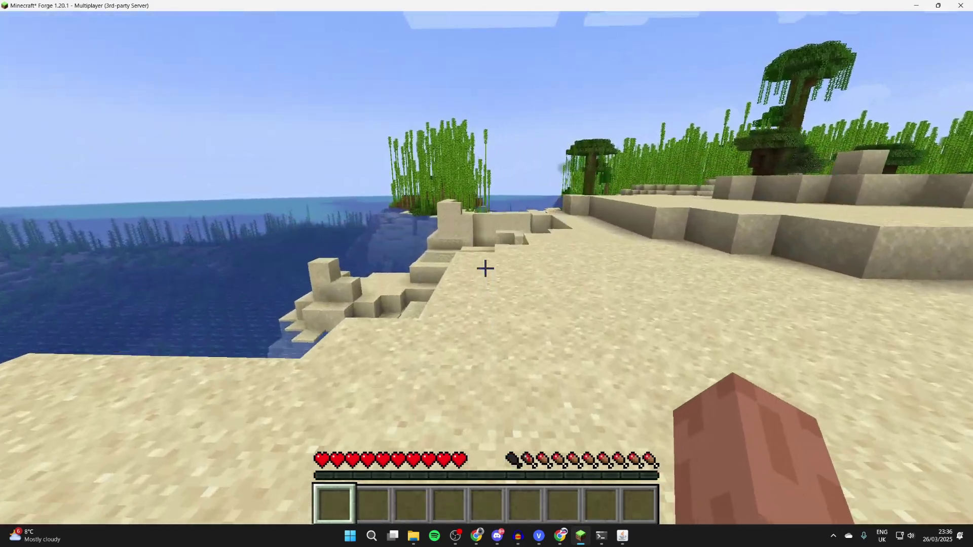
{"action": "key", "text": "w"}
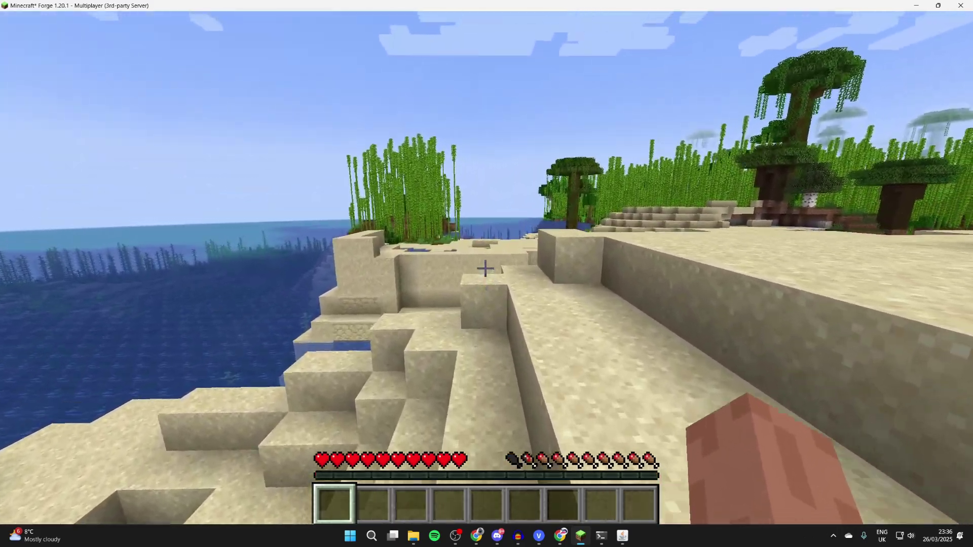
{"action": "key", "text": "w"}
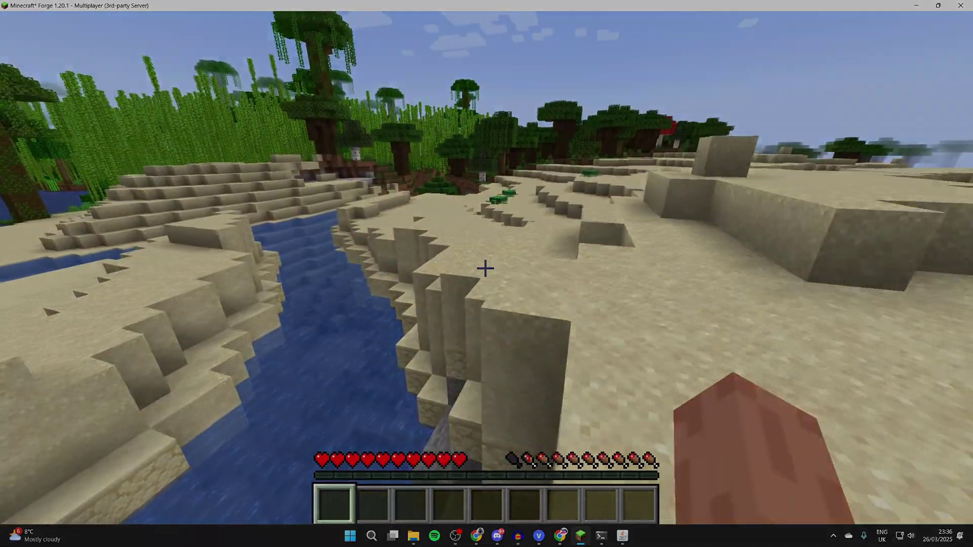